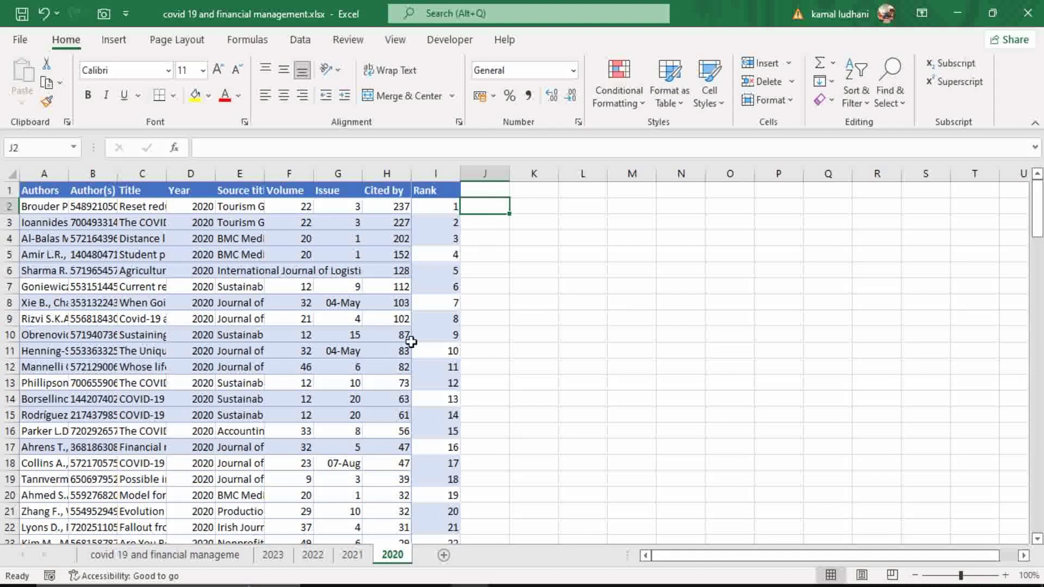
# Enter =I2<=H2 in J2 of the 2020 sheet, returning TRUE for the first paper
pyautogui.scroll(-3, 410, 341)
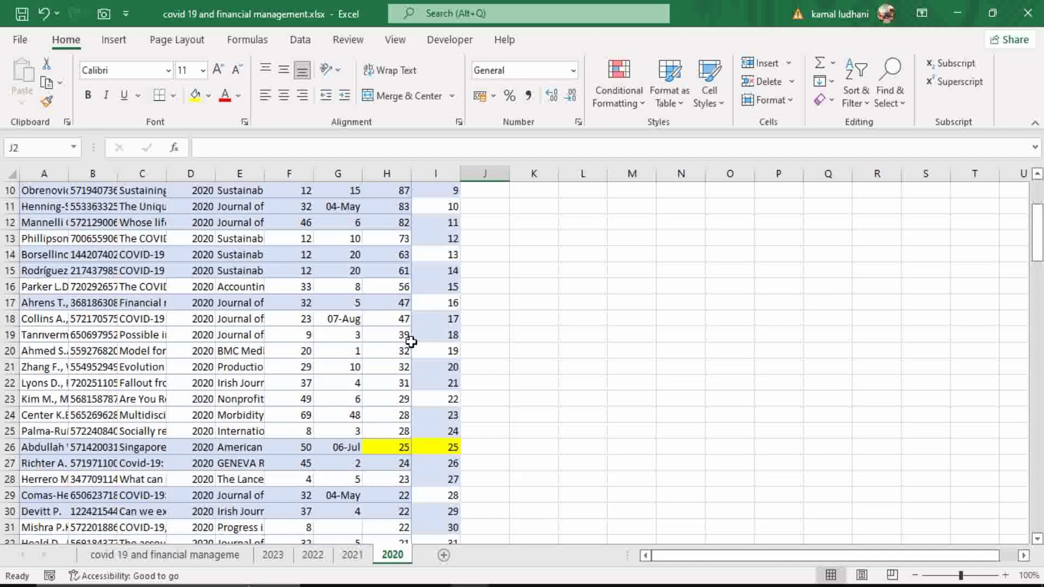
pyautogui.scroll(3, 410, 341)
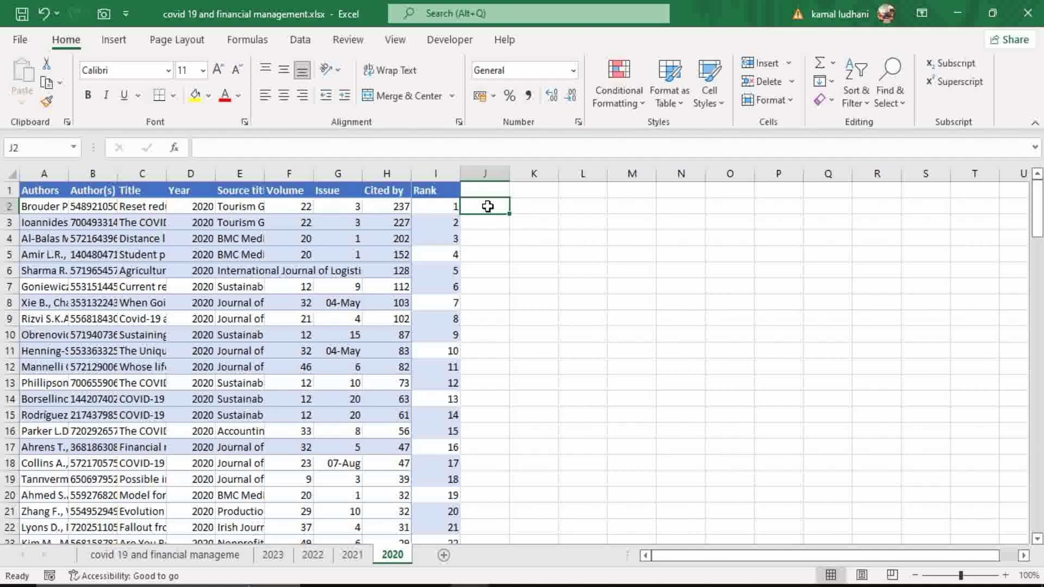
pyautogui.write('=')
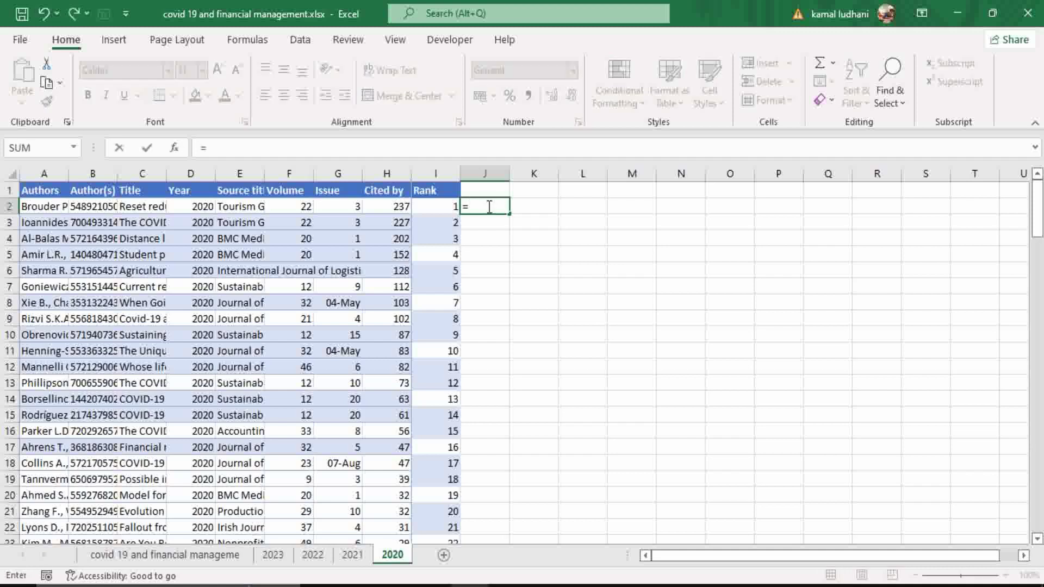
pyautogui.click(436, 207)
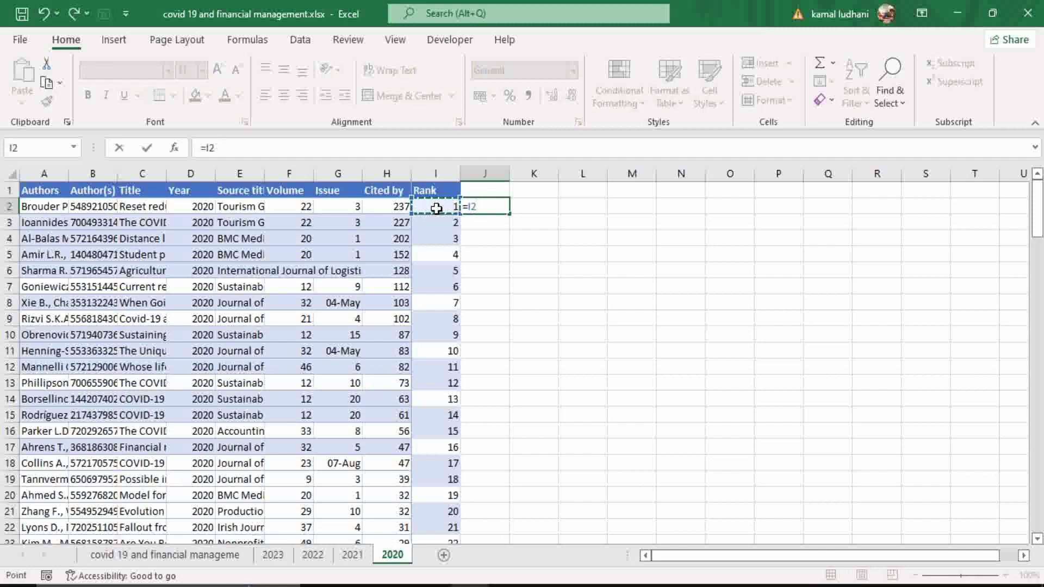
pyautogui.write('<=')
pyautogui.click(385, 207)
pyautogui.press('Return')
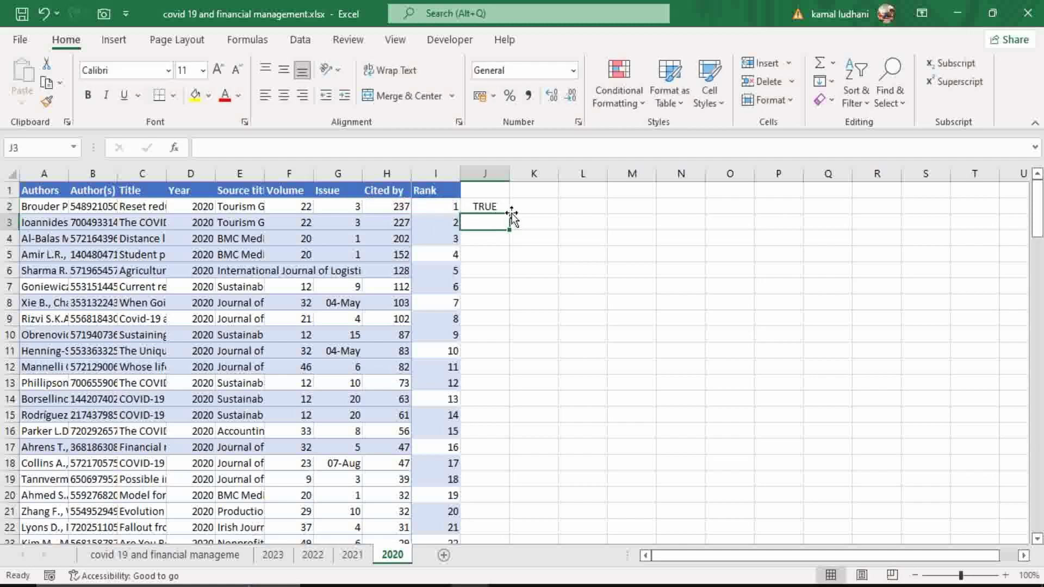
# Verify the J2 result against the rank in I2 and the citation count in H2
pyautogui.click(499, 204)
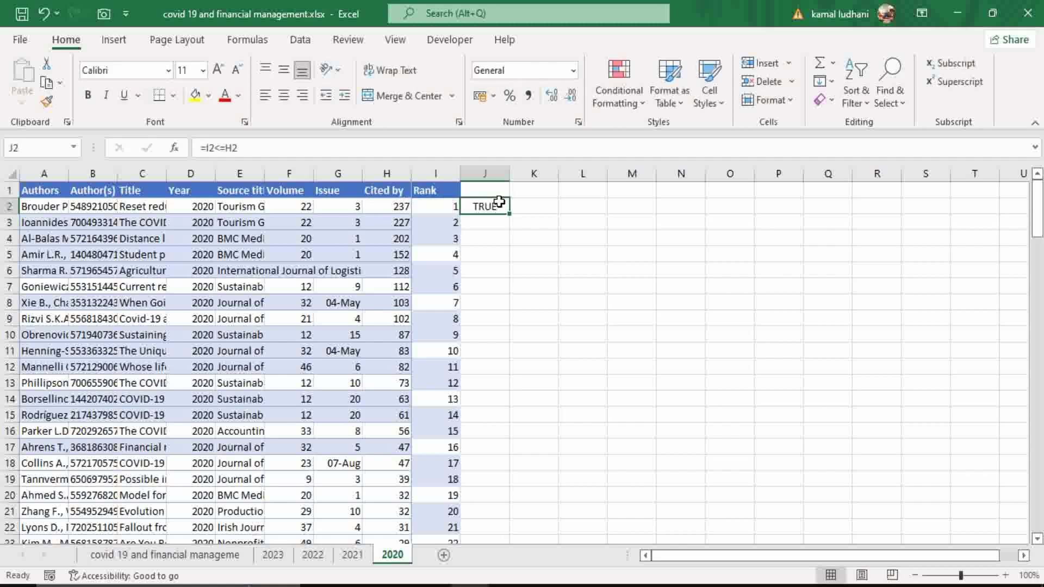
pyautogui.click(443, 210)
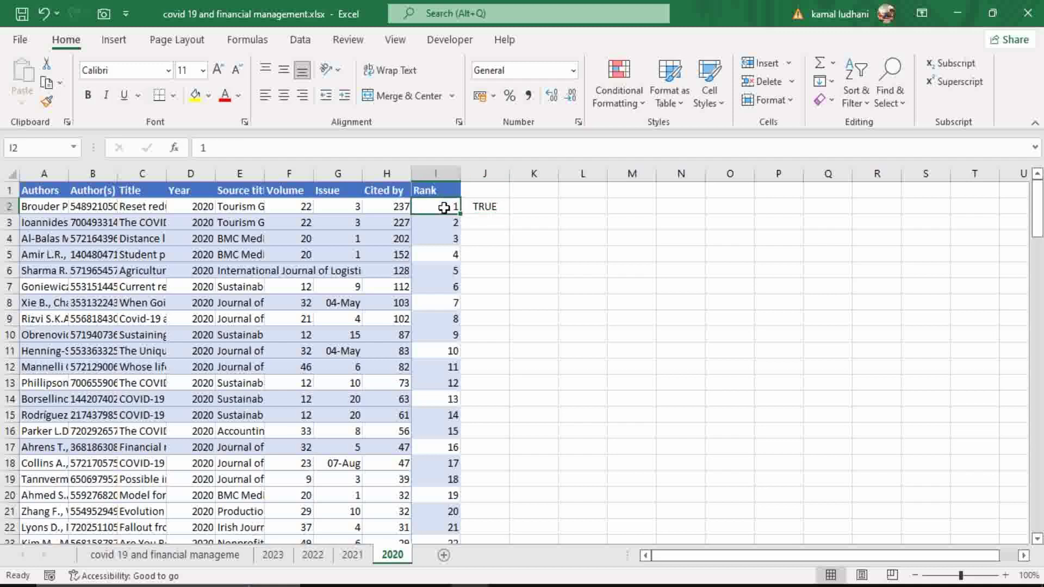
pyautogui.click(396, 205)
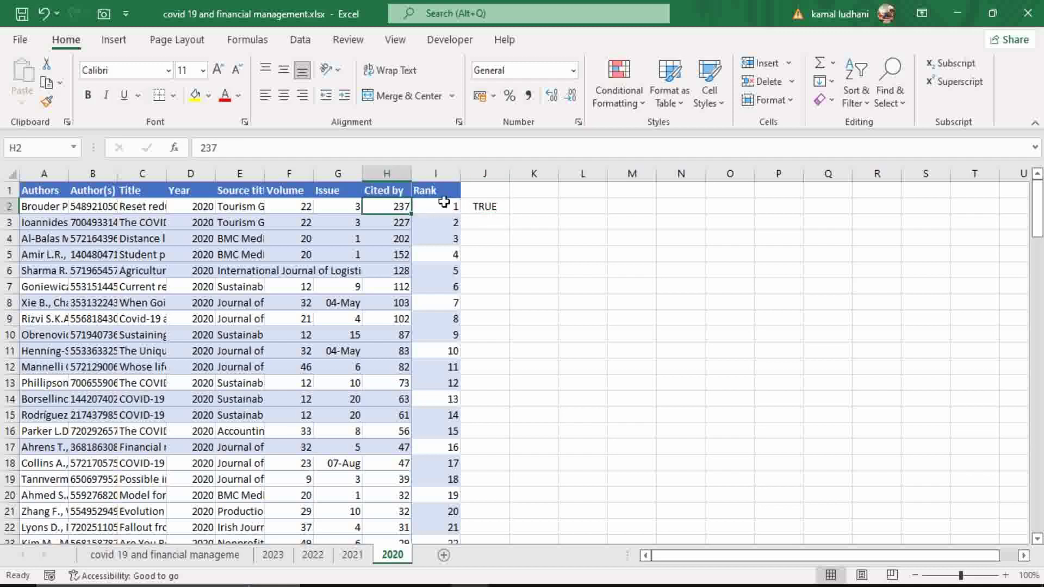
pyautogui.click(484, 206)
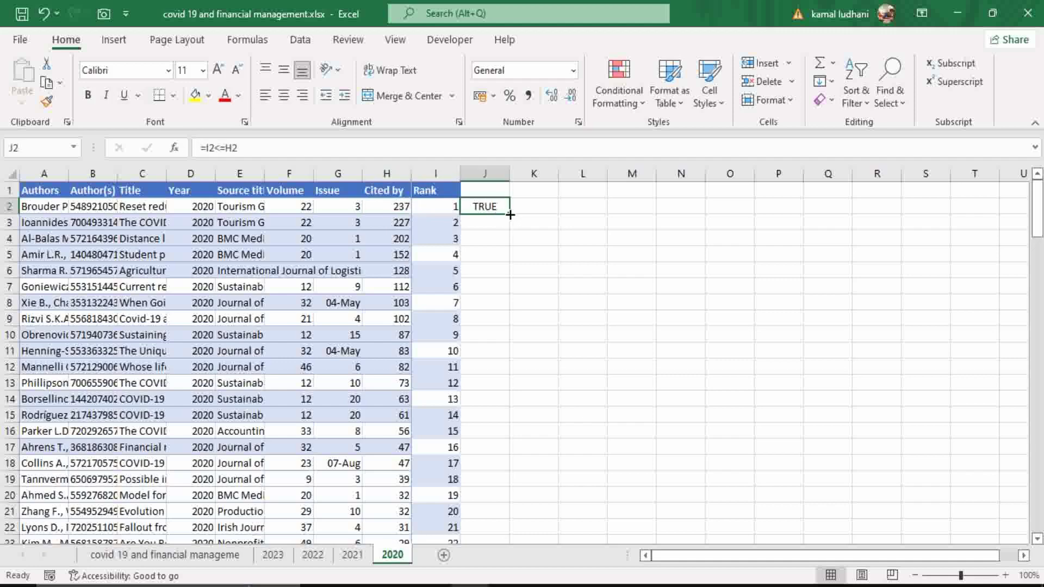
# Copy the J2 check down column J, with TRUE in row 26 and FALSE in row 27
pyautogui.doubleClick(510, 215)
pyautogui.scroll(-4, 511, 250)
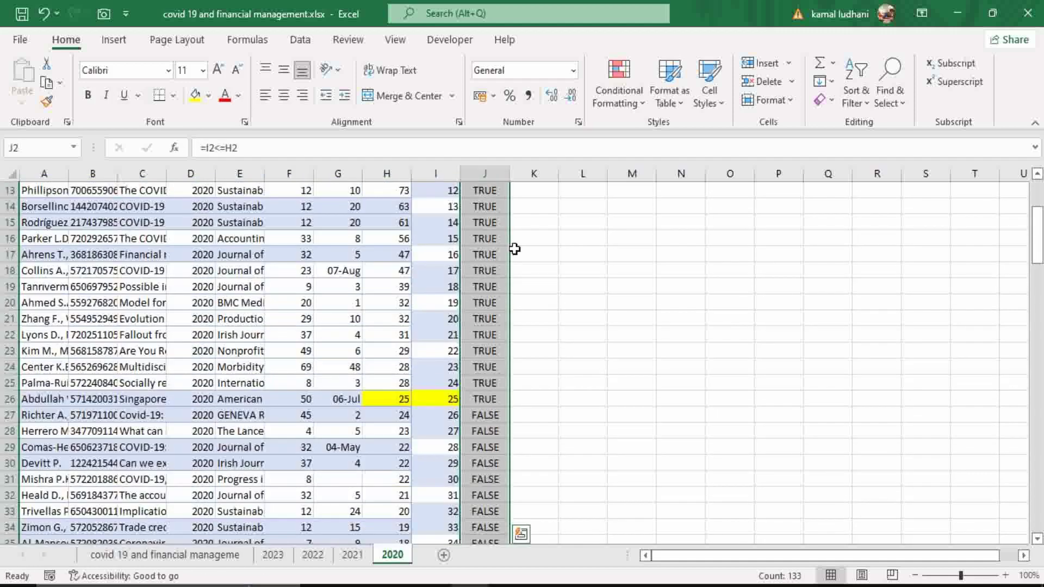
pyautogui.click(489, 417)
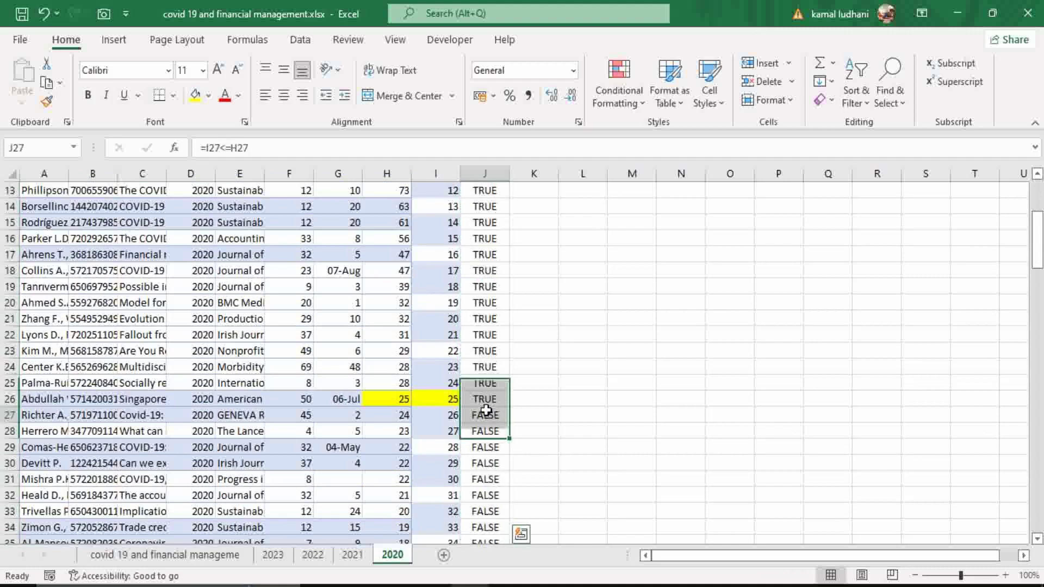
pyautogui.click(486, 400)
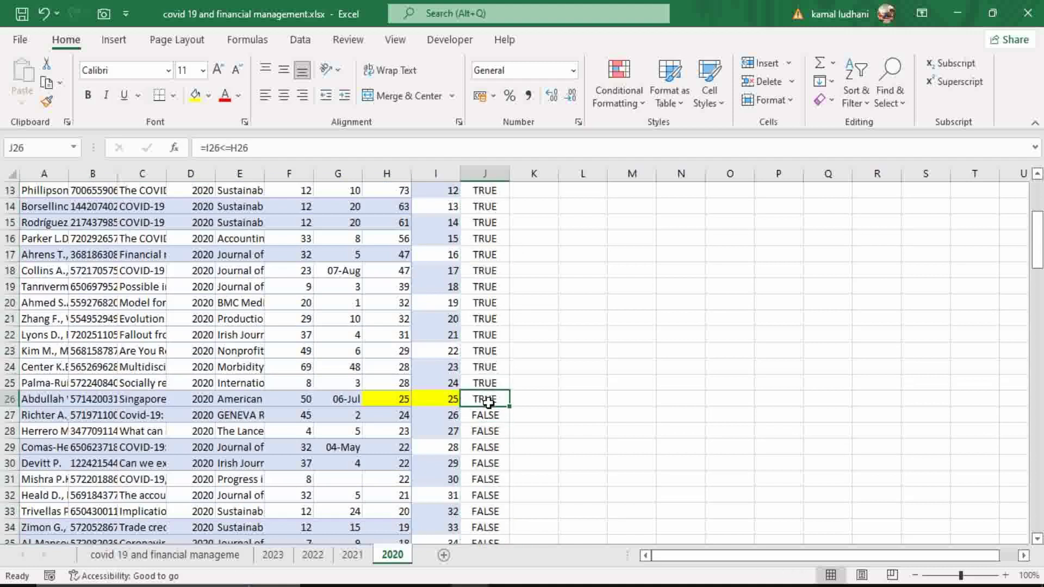
pyautogui.click(488, 416)
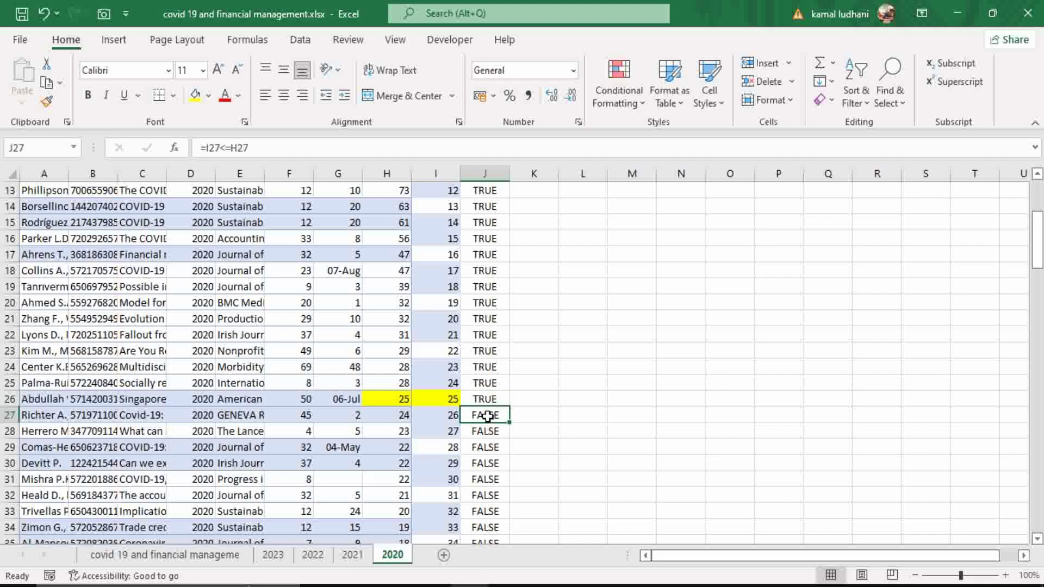
# Compare ranks and citations at the switch: rank 26 vs 24 citations, rank 25 vs 25
pyautogui.click(454, 416)
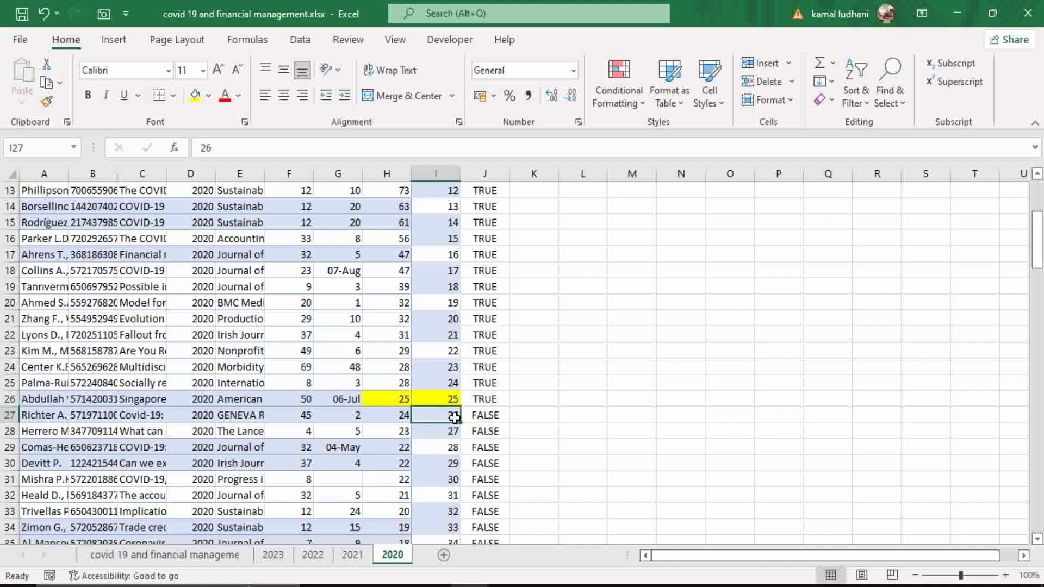
pyautogui.click(398, 414)
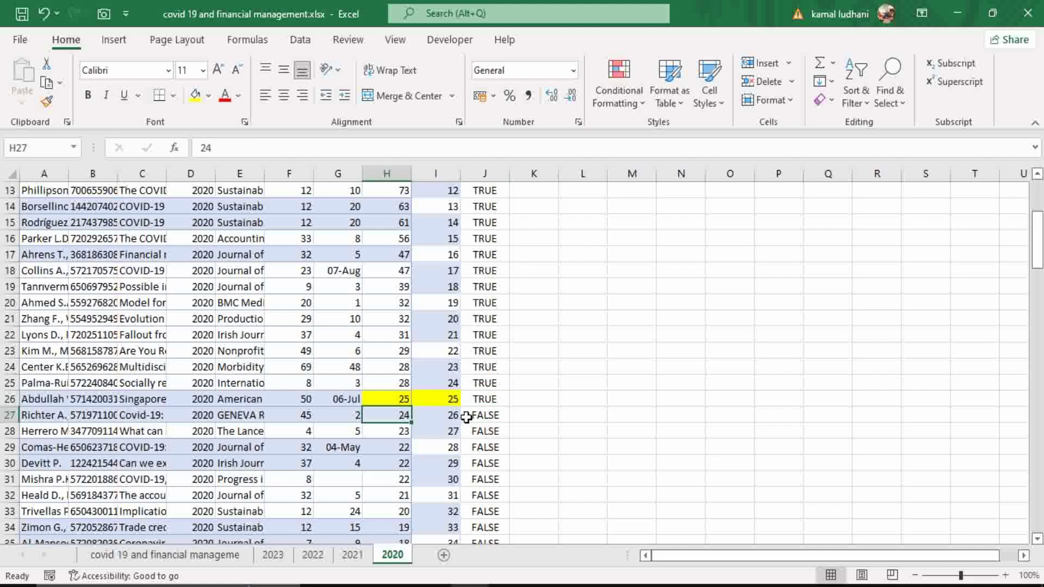
pyautogui.click(479, 417)
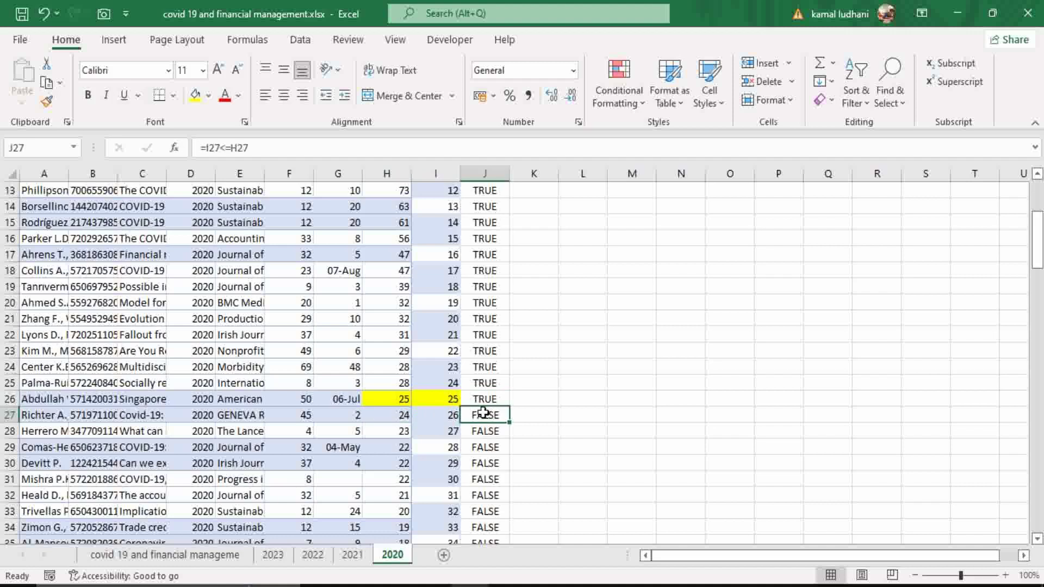
pyautogui.click(448, 399)
pyautogui.click(400, 398)
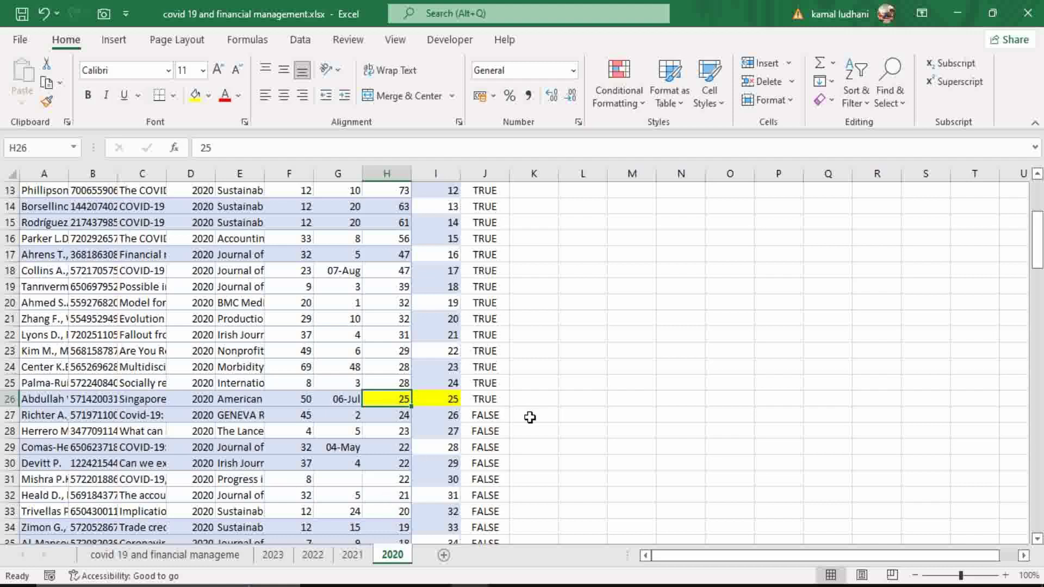
# On the 2021 sheet, enter =I2<=H2 in J2 to check rank against citations
pyautogui.click(352, 554)
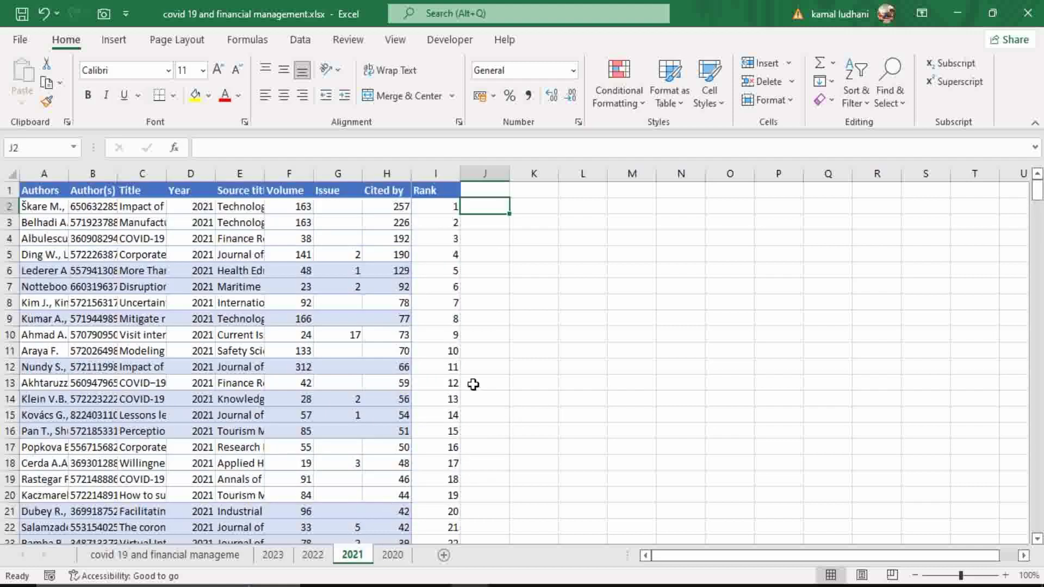
pyautogui.write('=')
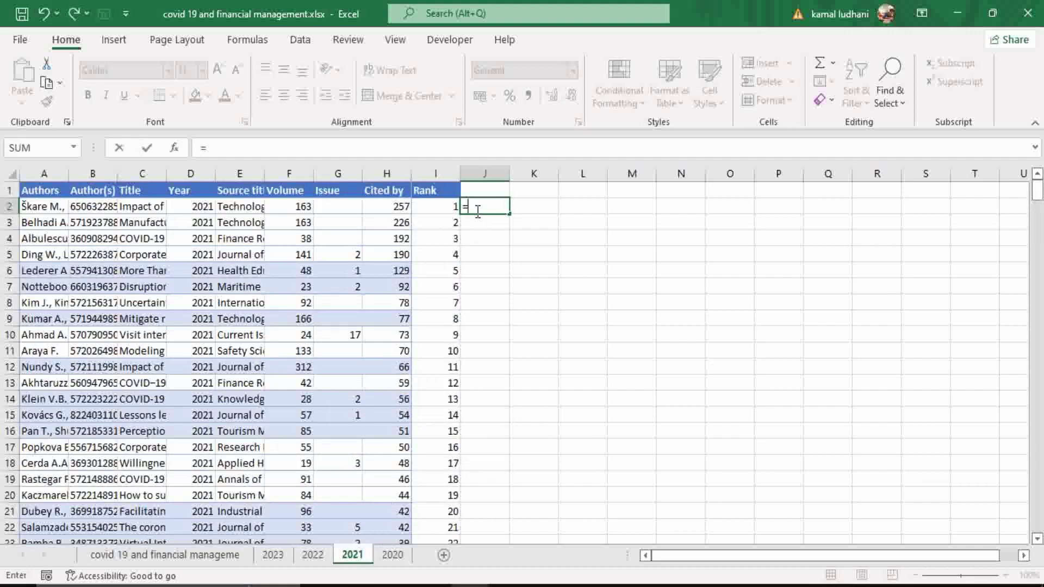
pyautogui.click(445, 208)
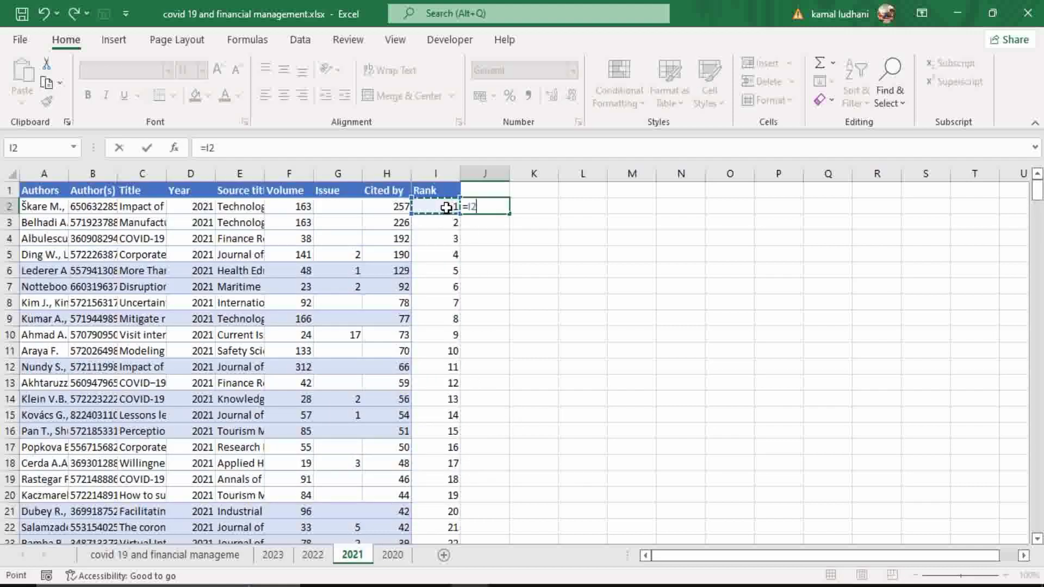
pyautogui.write('<=')
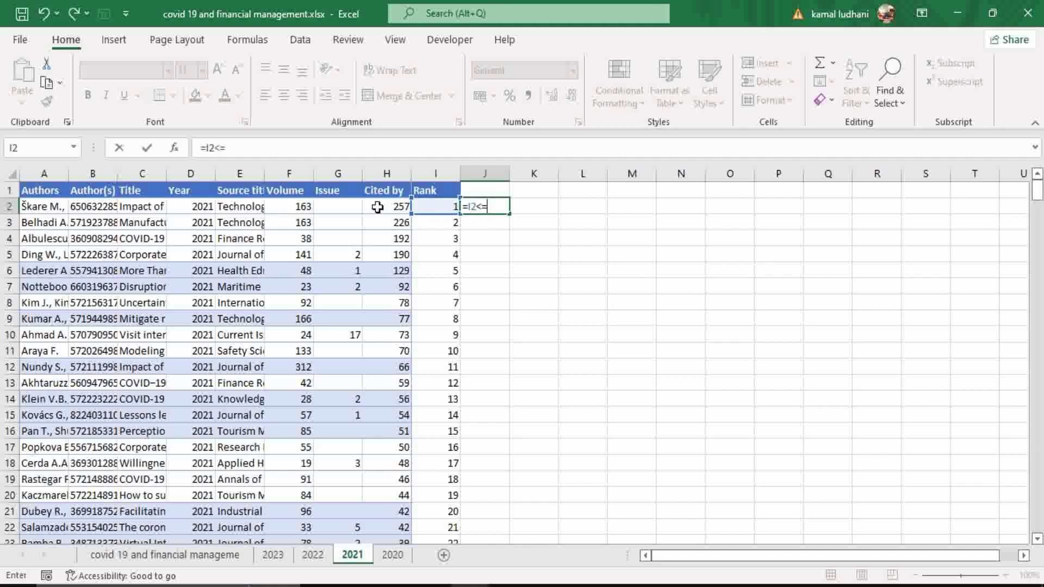
pyautogui.click(378, 207)
pyautogui.press('Return')
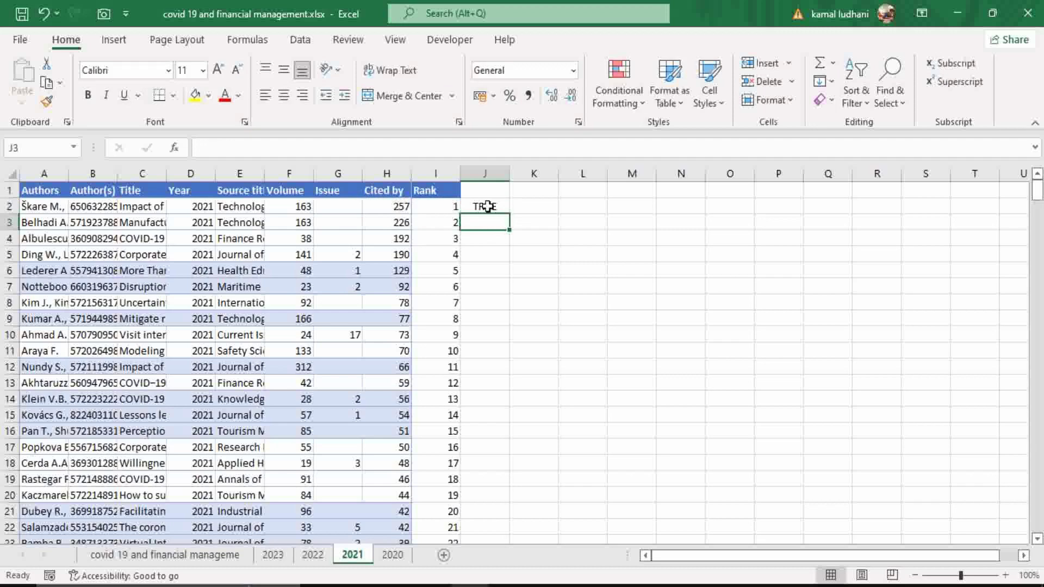
pyautogui.click(488, 206)
# Fill the check down column J and select the cutoff cells at the TRUE/FALSE boundary
pyautogui.doubleClick(509, 213)
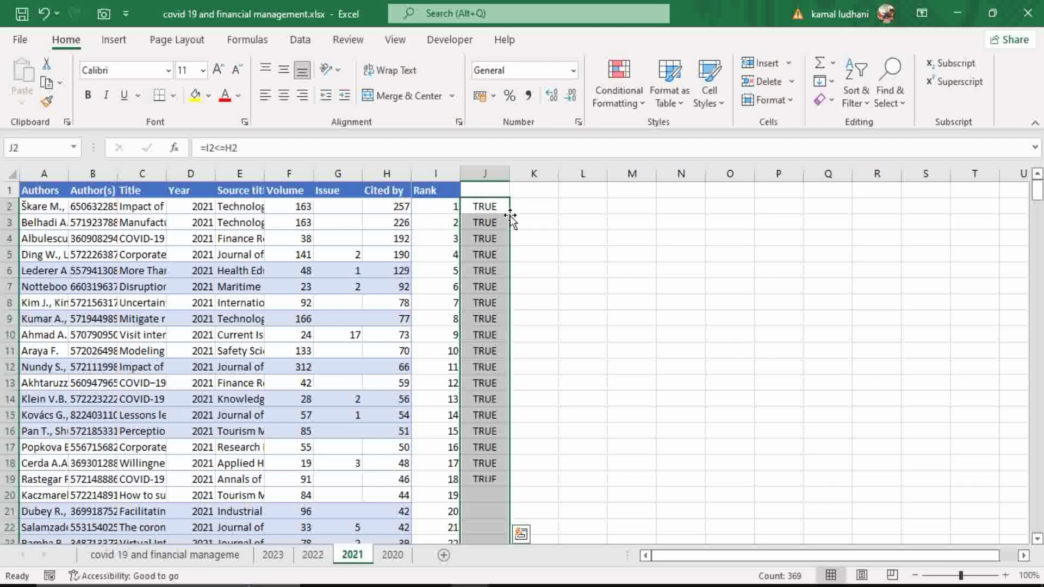
pyautogui.scroll(-5, 511, 228)
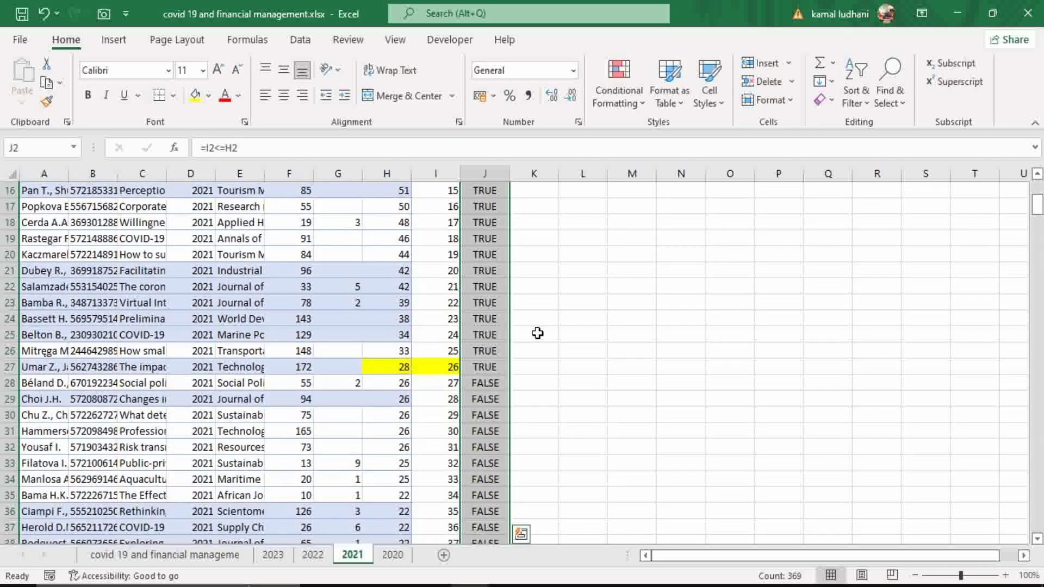
pyautogui.click(487, 378)
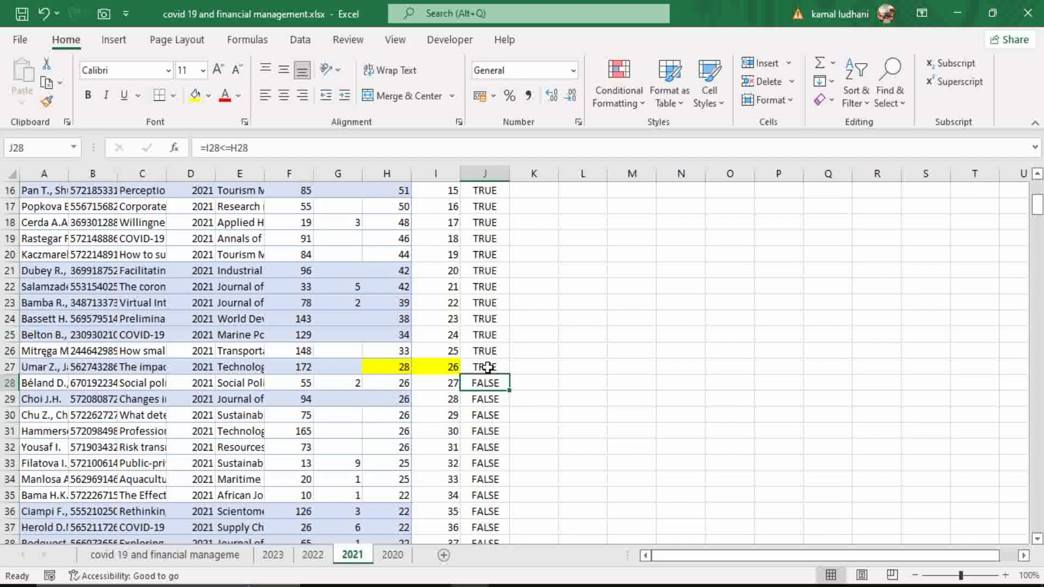
pyautogui.moveTo(407, 384); pyautogui.dragTo(482, 385)
pyautogui.click(482, 384)
pyautogui.click(447, 367)
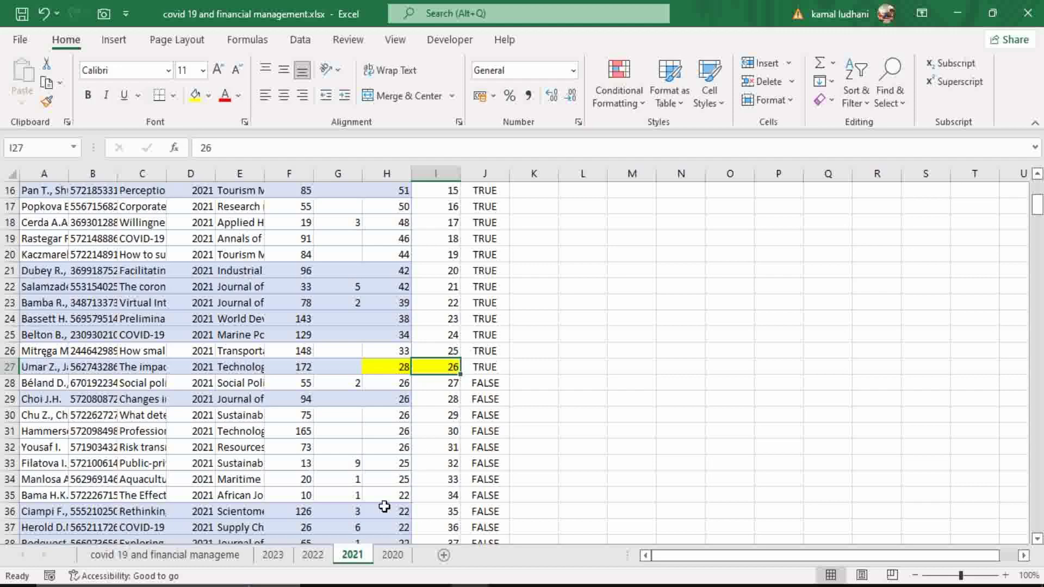
# Back on the 2020 sheet, begin the 'CF of citations' header in K1
pyautogui.click(392, 555)
pyautogui.scroll(4, 543, 347)
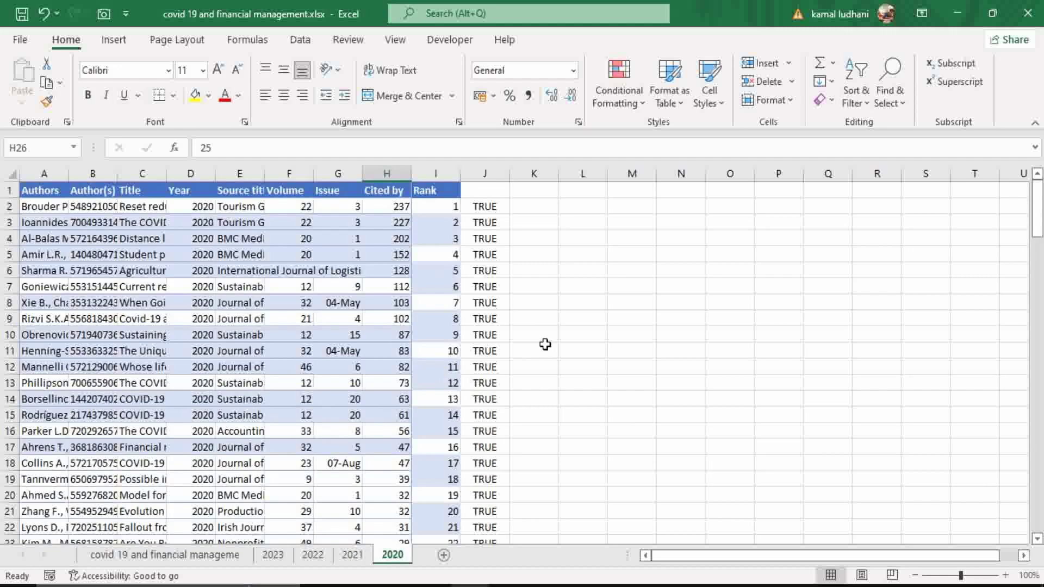
pyautogui.click(534, 205)
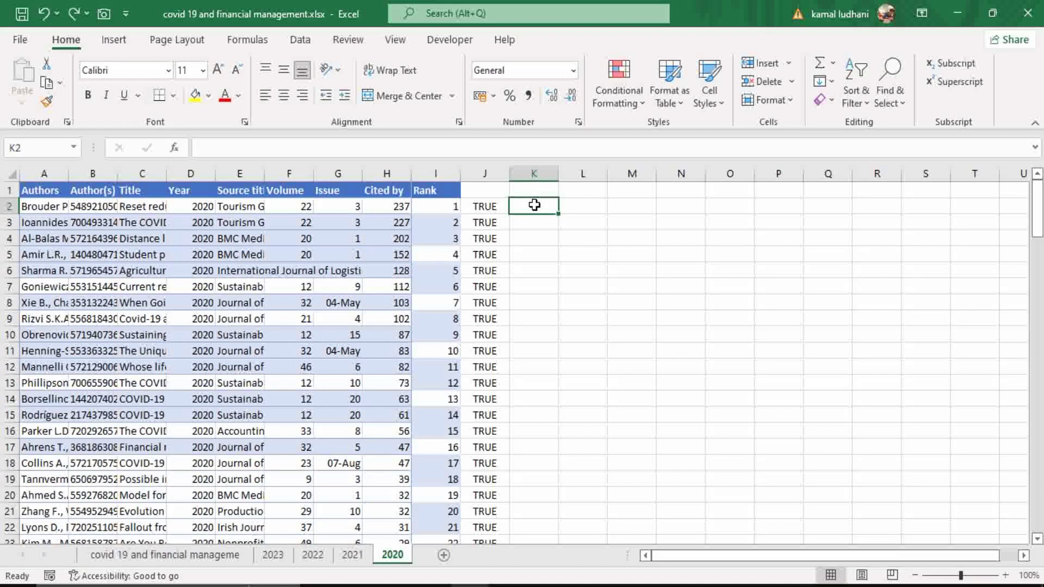
pyautogui.click(531, 193)
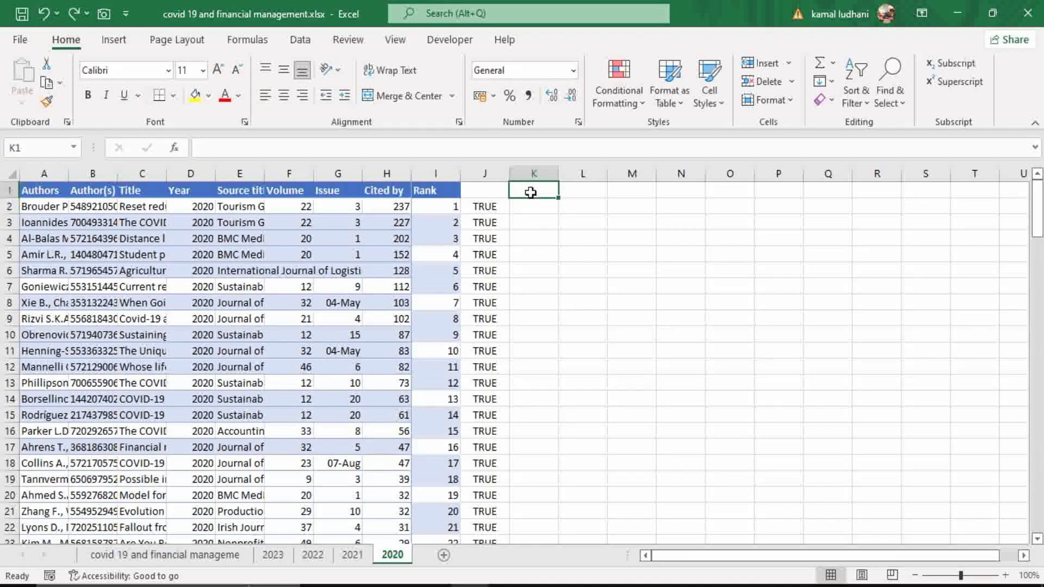
pyautogui.write('CF o')
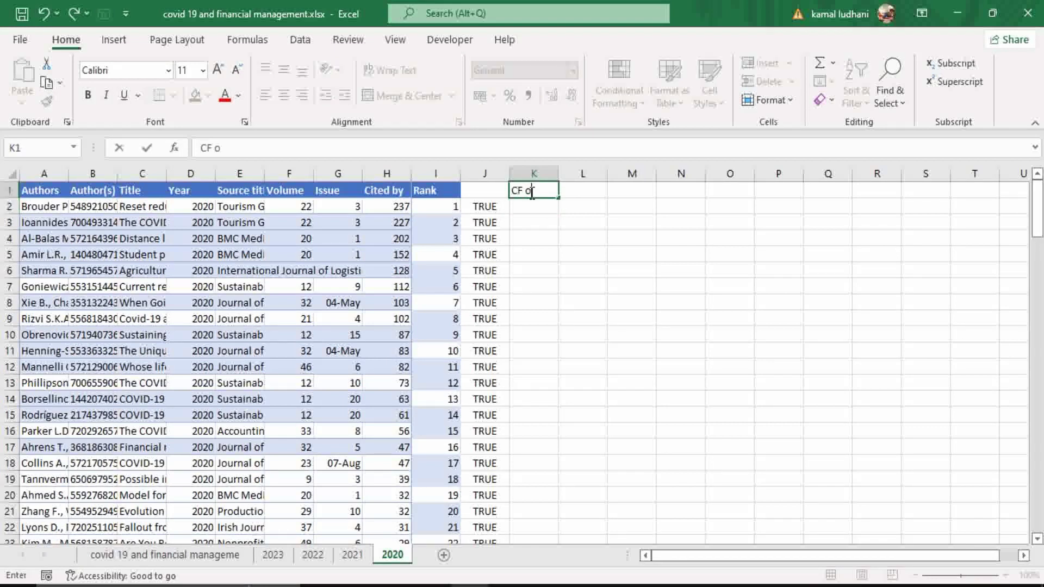
pyautogui.write('f cita')
pyautogui.press('BackSpace')
pyautogui.press('BackSpace')
# Finish the 'CF of citations' header and enter =SUM($H$2:H2) in K2
pyautogui.write('tations')
pyautogui.press('Return')
pyautogui.write('=')
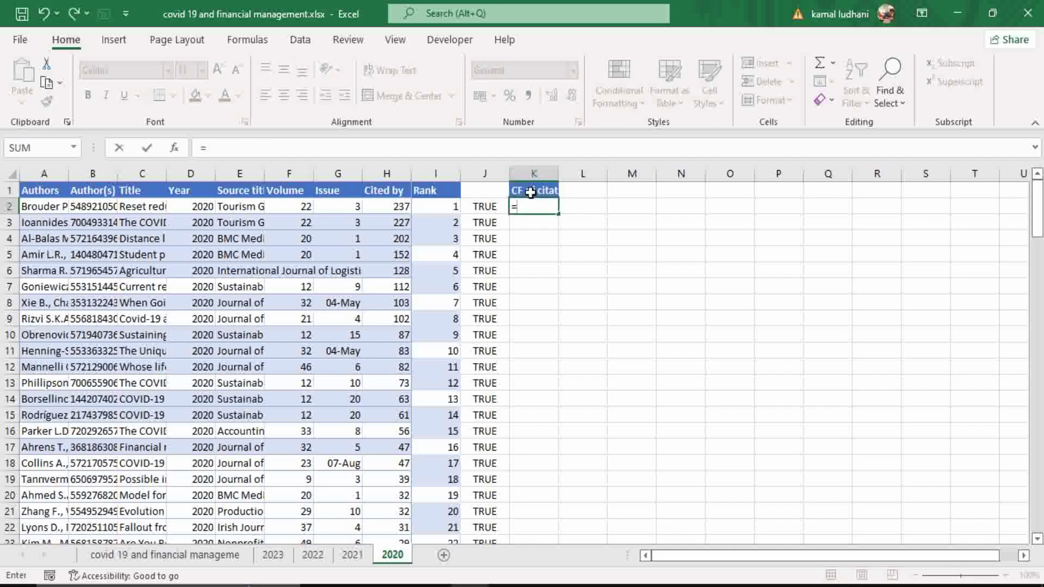
pyautogui.write('SUM(')
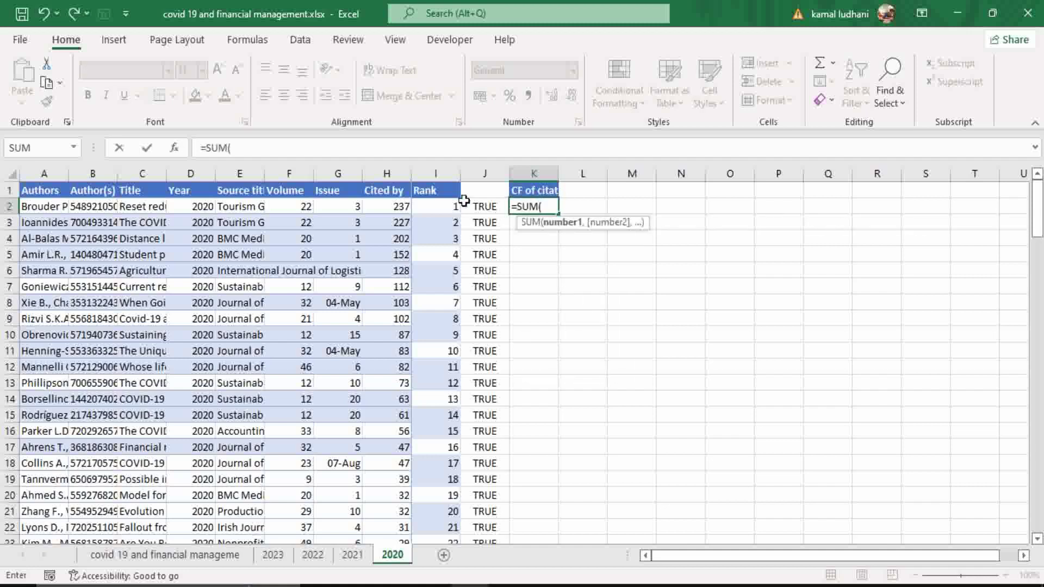
pyautogui.click(390, 207)
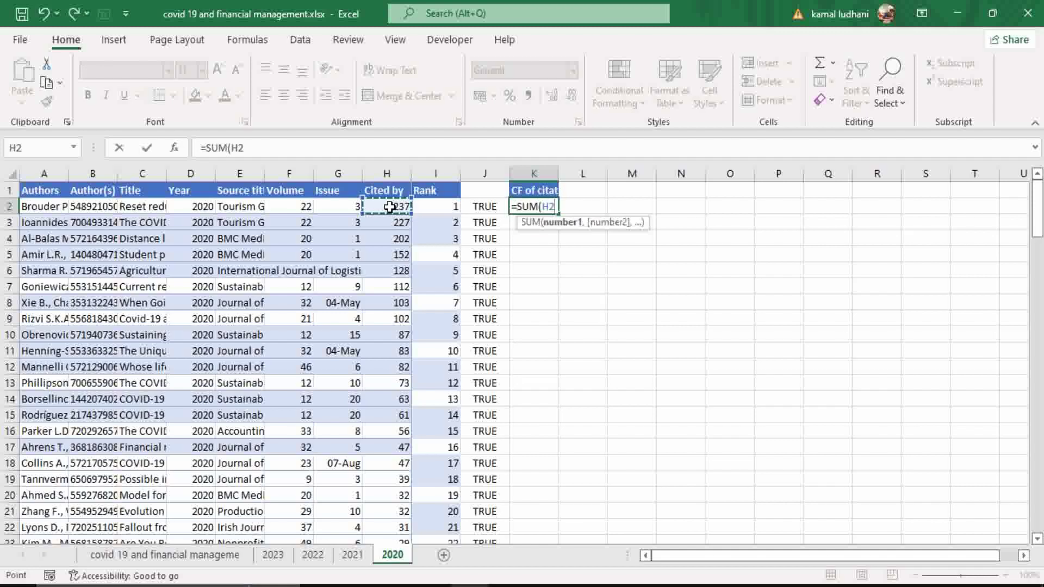
pyautogui.press('F4')
pyautogui.press('F4')
pyautogui.press('F4')
pyautogui.press('F4')
pyautogui.write(':')
pyautogui.press('BackSpace')
pyautogui.press('F4')
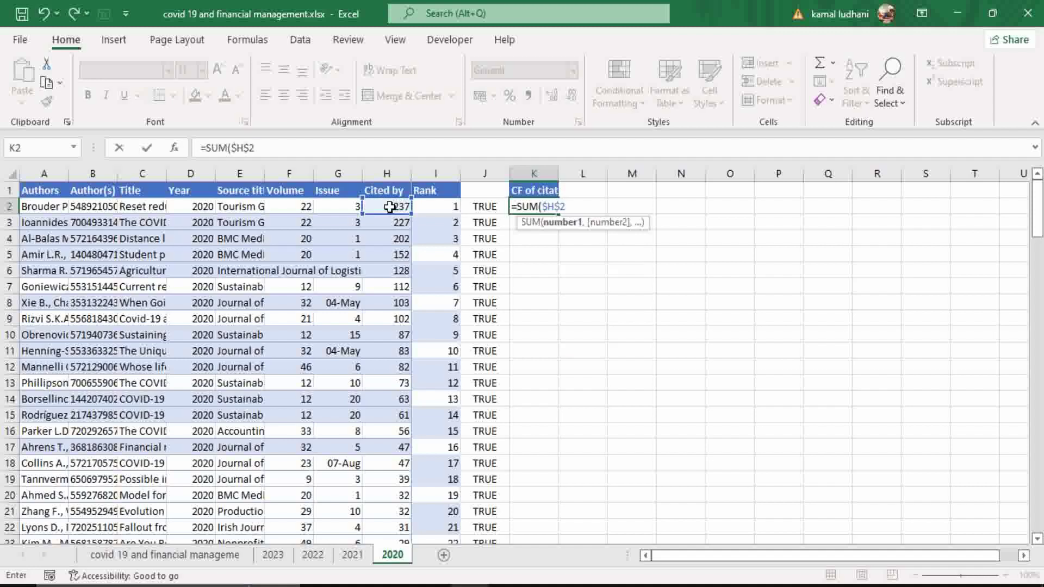
pyautogui.write(':H2)')
pyautogui.press('Return')
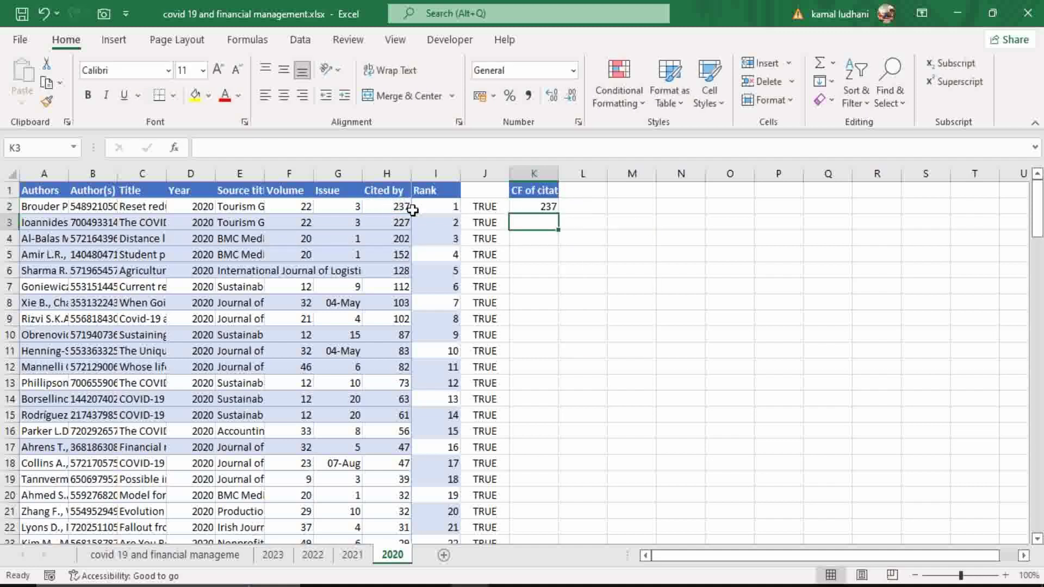
# Fill the running totals down column K (237, 464, 666…) and widen the column
pyautogui.click(543, 206)
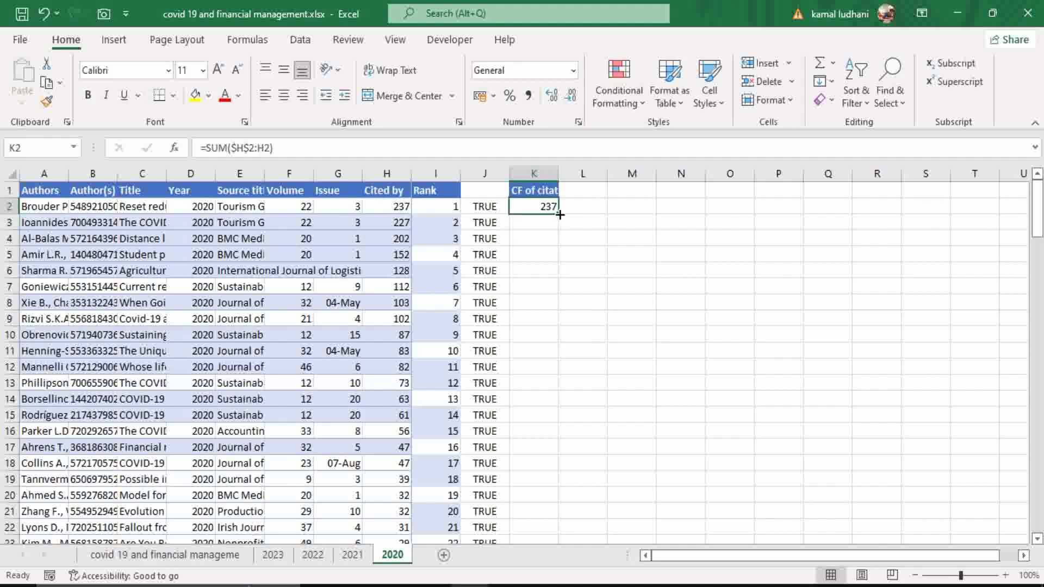
pyautogui.doubleClick(557, 213)
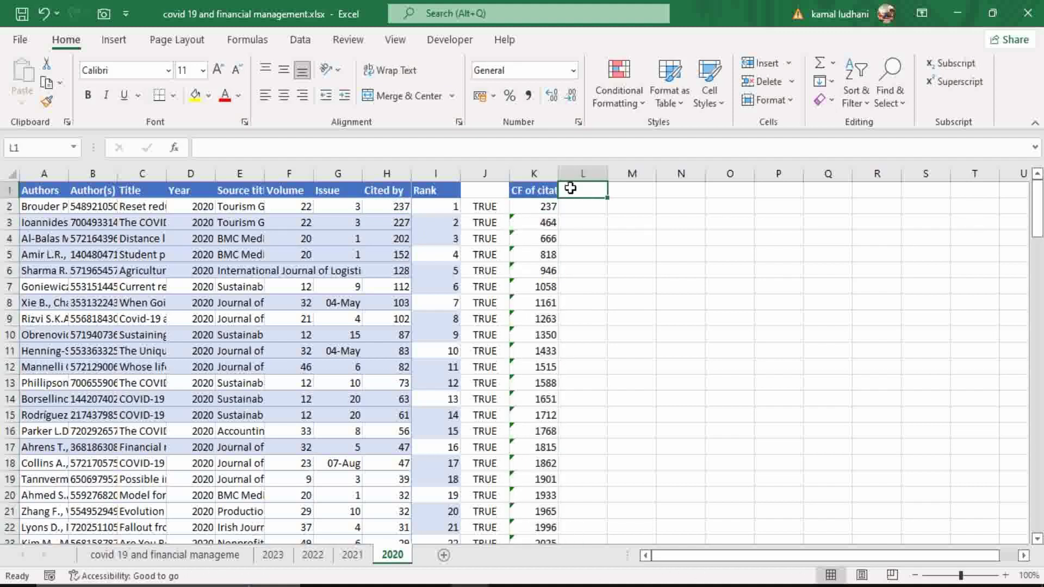
pyautogui.moveTo(560, 174); pyautogui.dragTo(577, 174)
pyautogui.click(623, 196)
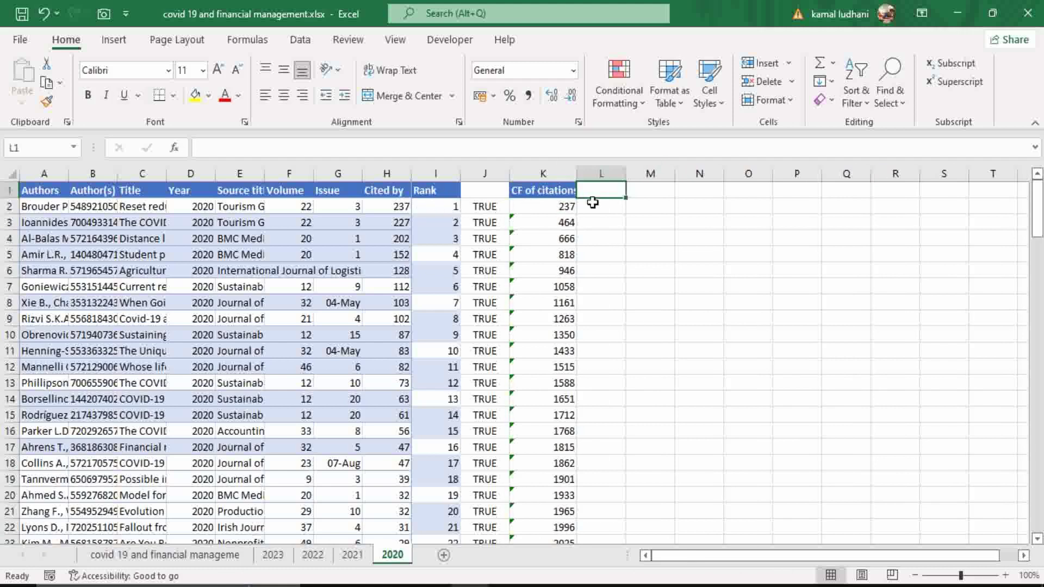
# Head L1 'Rank Square' and fill =I2^2 down column L (1, 4, 9, 16…)
pyautogui.write('Rank')
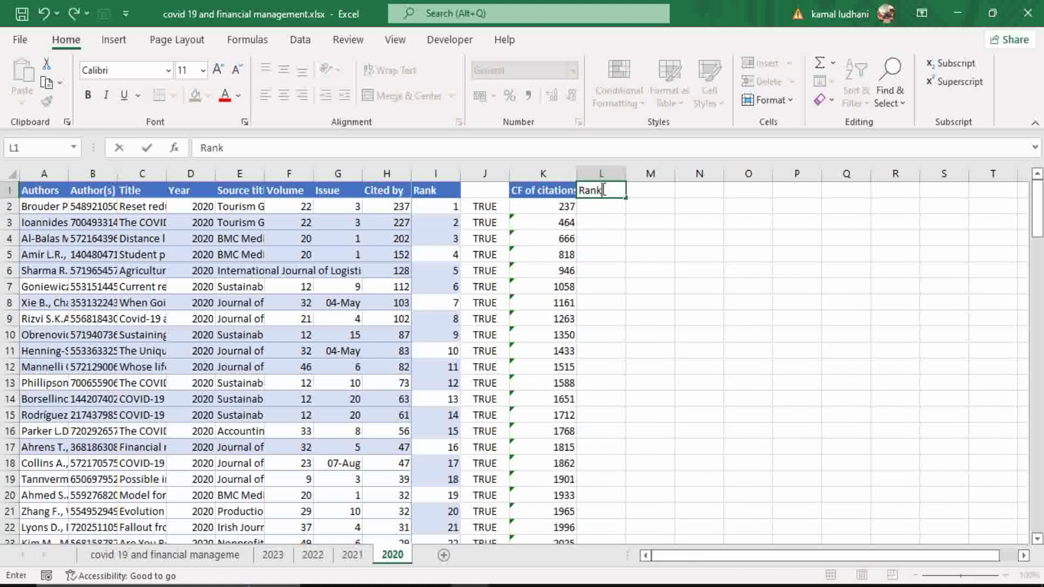
pyautogui.write(' Square')
pyautogui.press('Return')
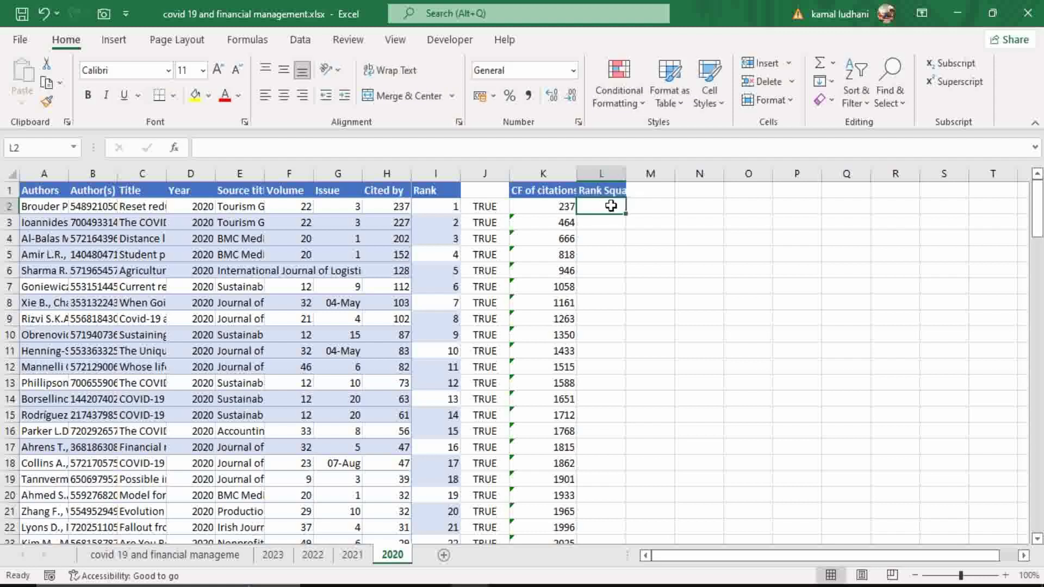
pyautogui.write('=')
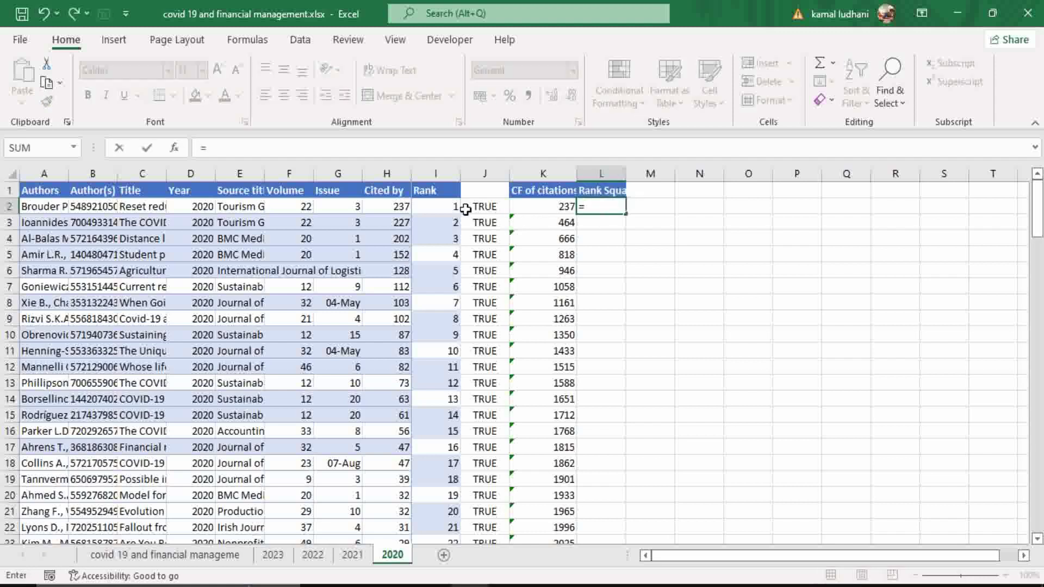
pyautogui.click(444, 206)
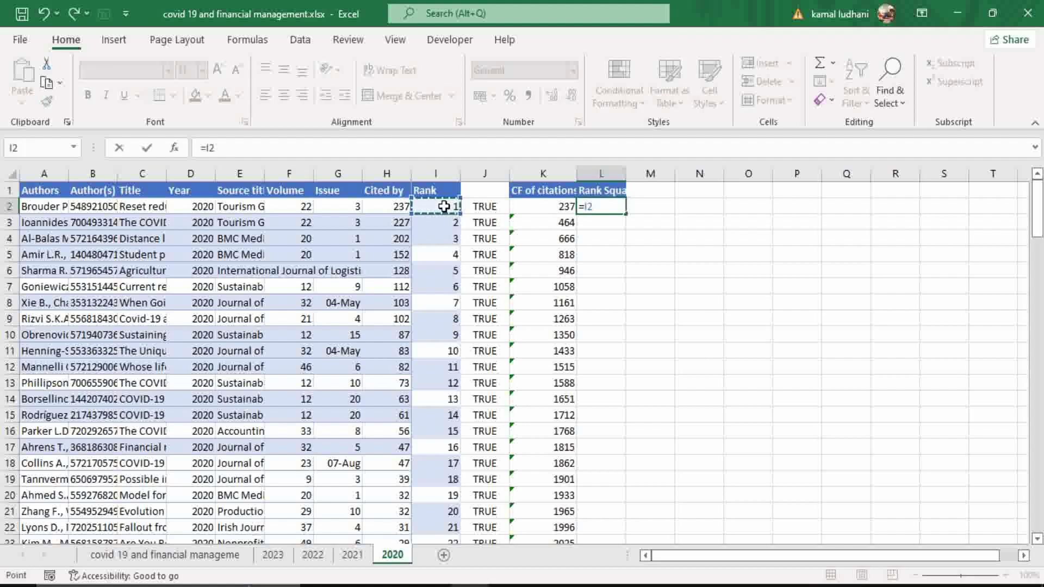
pyautogui.write('^2')
pyautogui.press('Return')
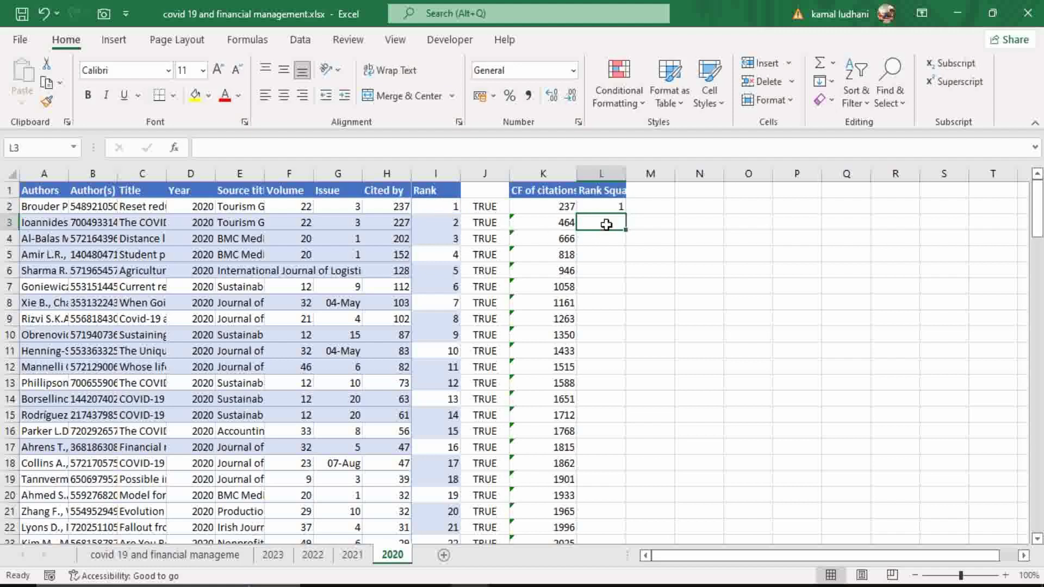
pyautogui.click(600, 207)
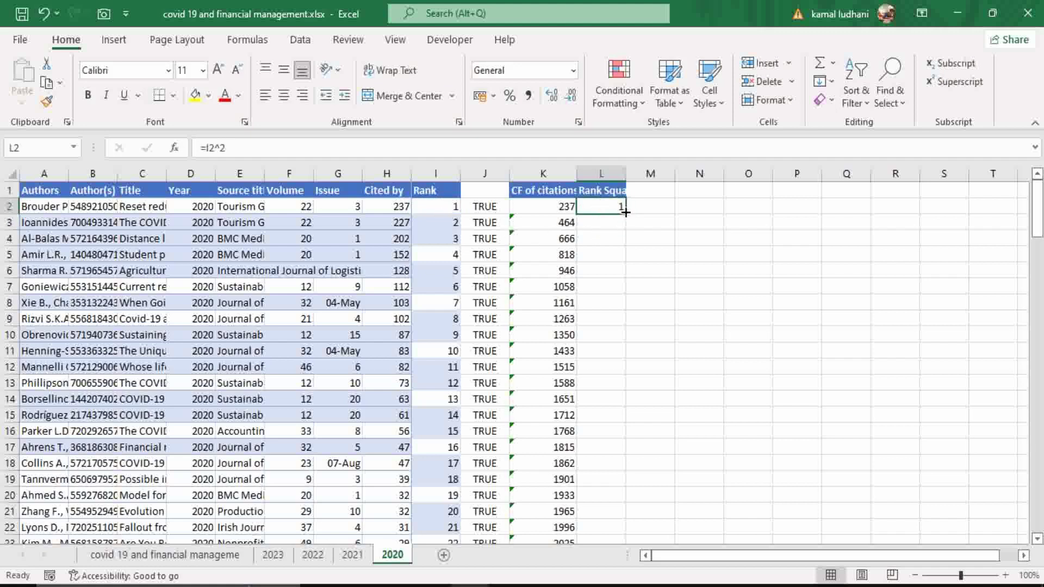
pyautogui.doubleClick(625, 213)
pyautogui.click(649, 190)
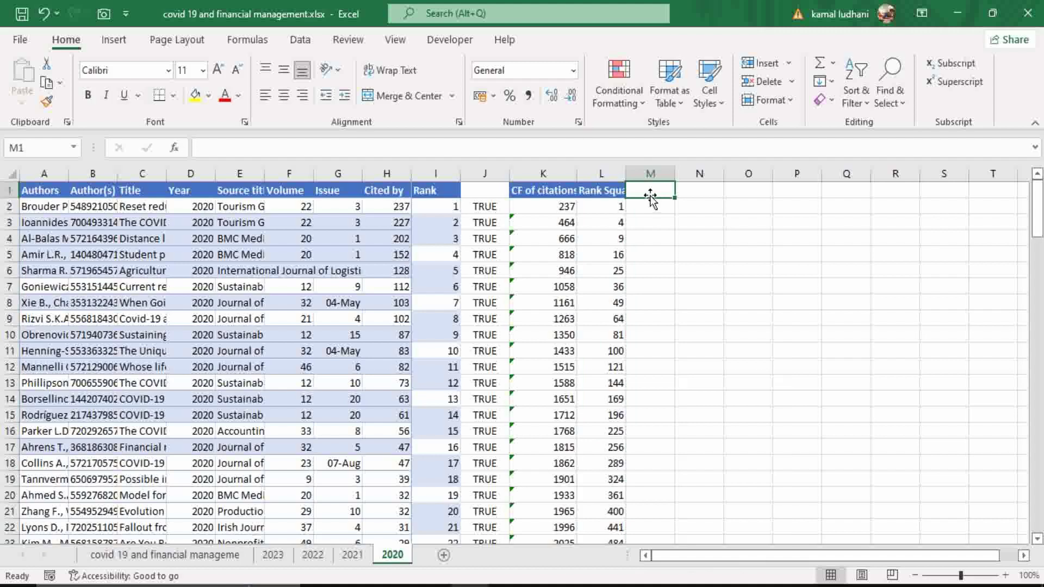
# Enter =L2<=K2 in M2 and fill it down: TRUE through row 51, FALSE from row 52
pyautogui.click(649, 204)
pyautogui.write('=')
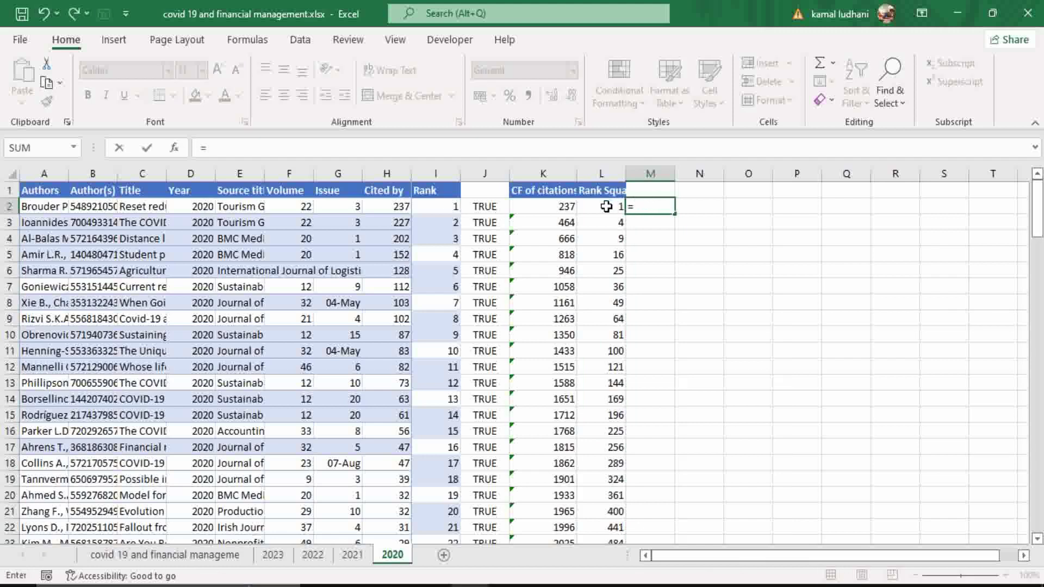
pyautogui.click(607, 205)
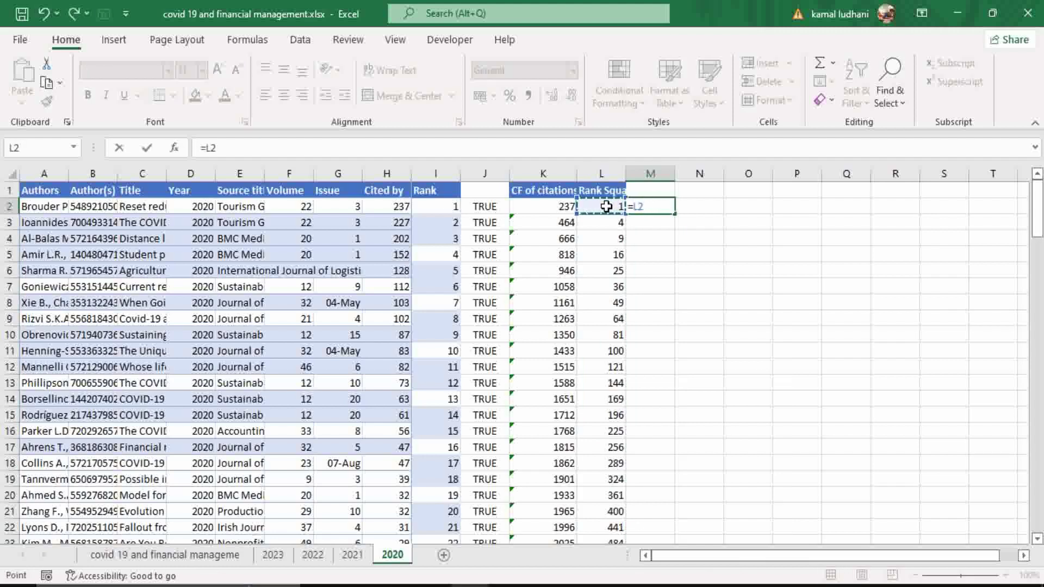
pyautogui.write('<=')
pyautogui.click(562, 208)
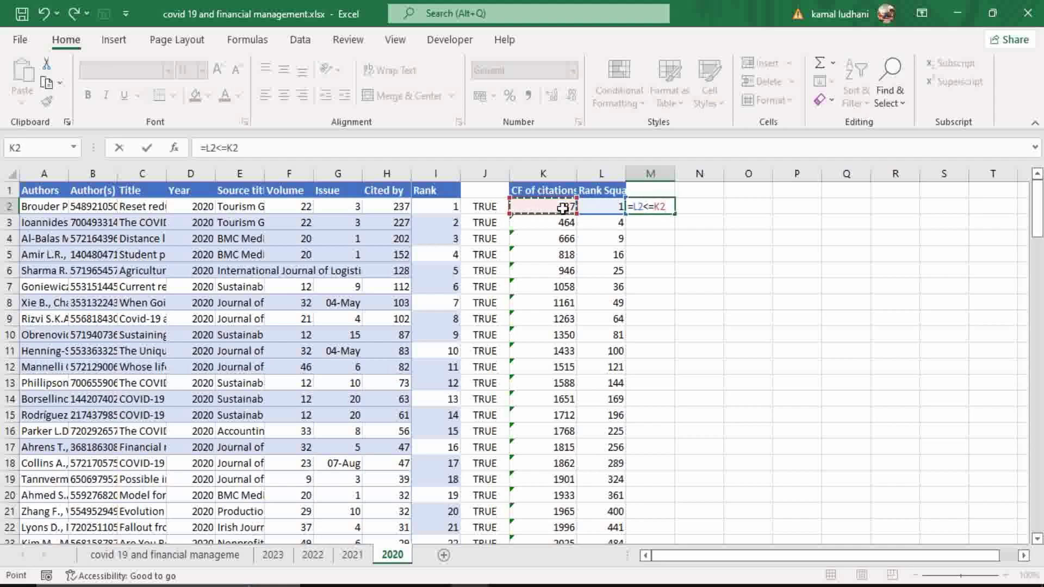
pyautogui.press('Return')
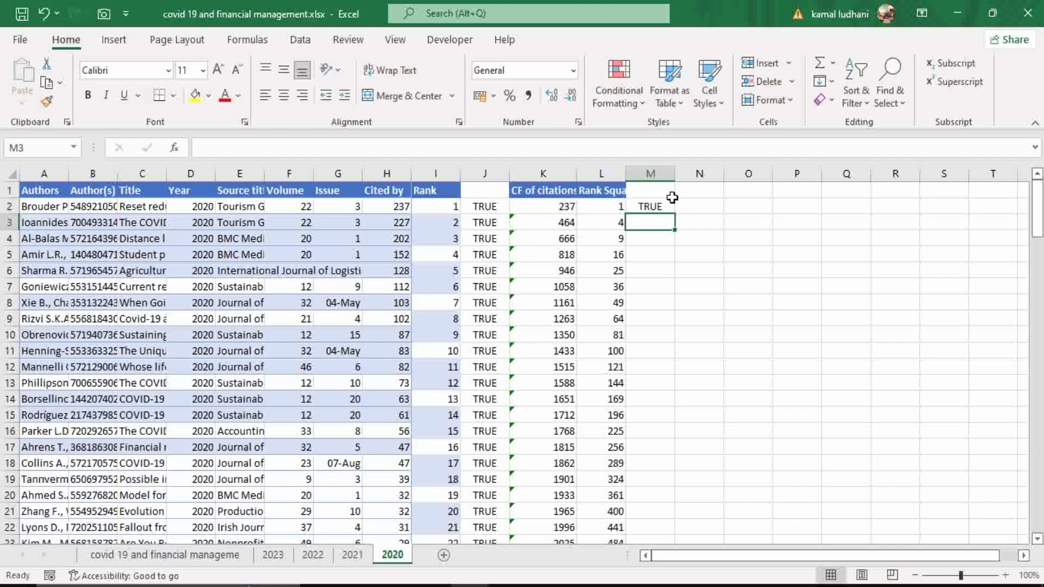
pyautogui.click(668, 206)
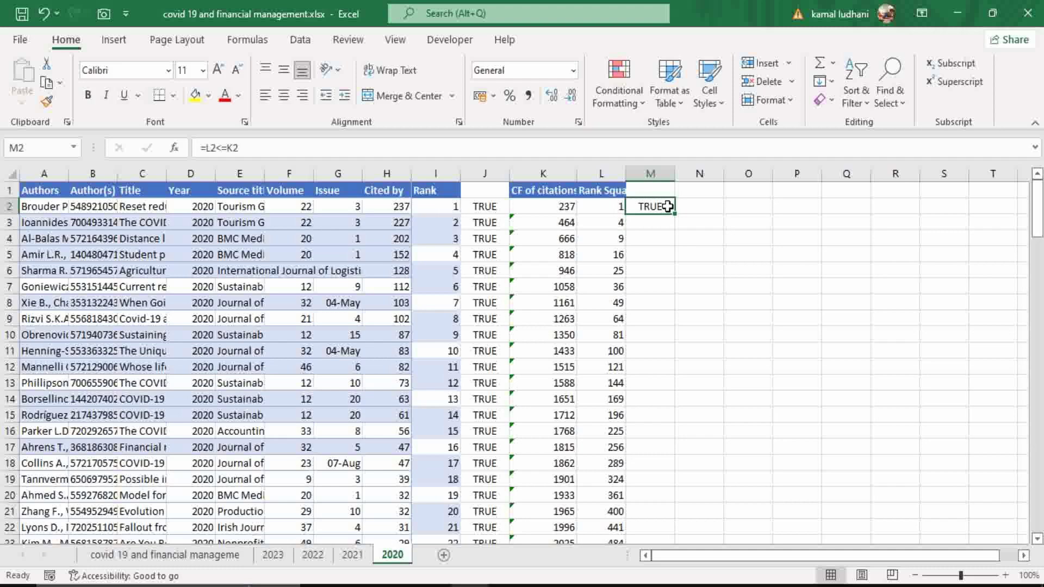
pyautogui.doubleClick(674, 213)
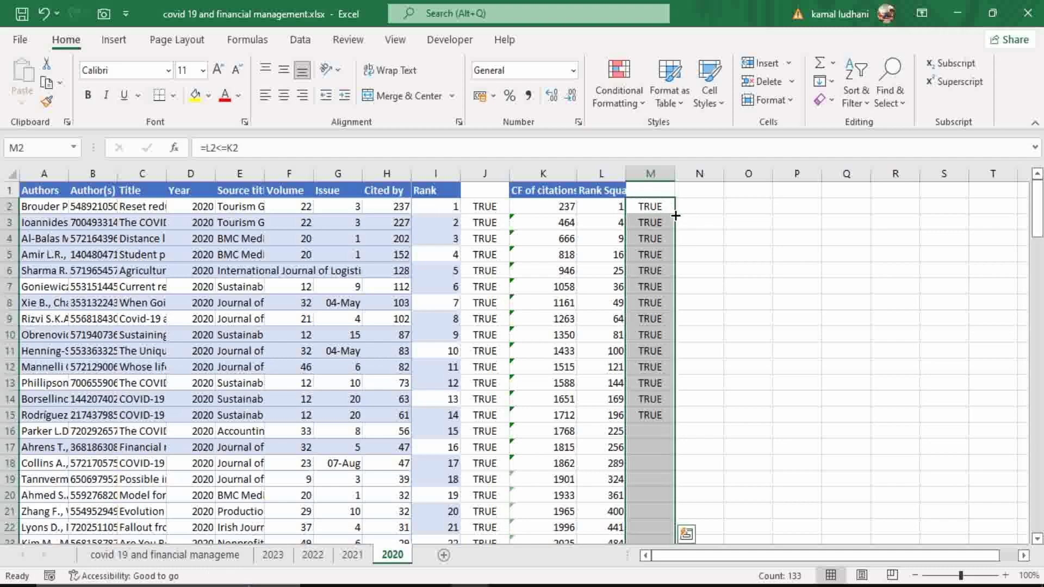
pyautogui.scroll(-15, 689, 336)
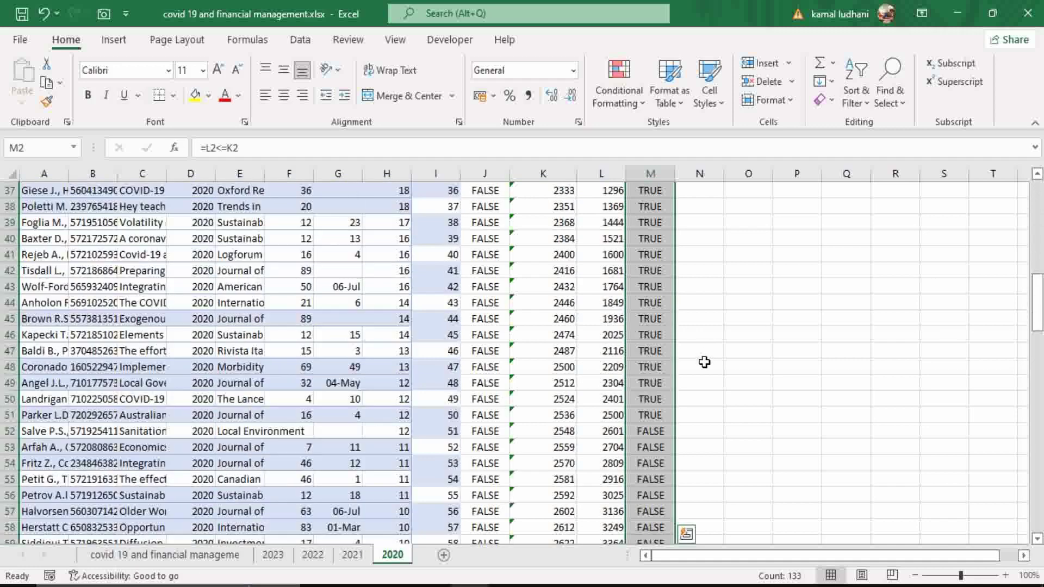
pyautogui.click(651, 287)
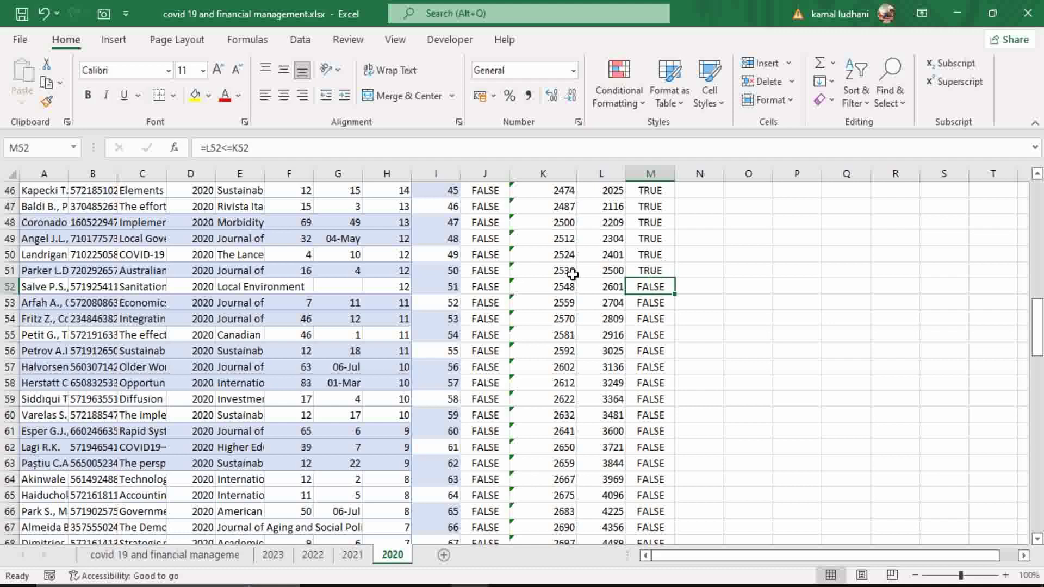
# Fill row 51's cumulative total 2536, rank square 2500 and rank cell I51 yellow
pyautogui.moveTo(549, 269); pyautogui.dragTo(601, 271)
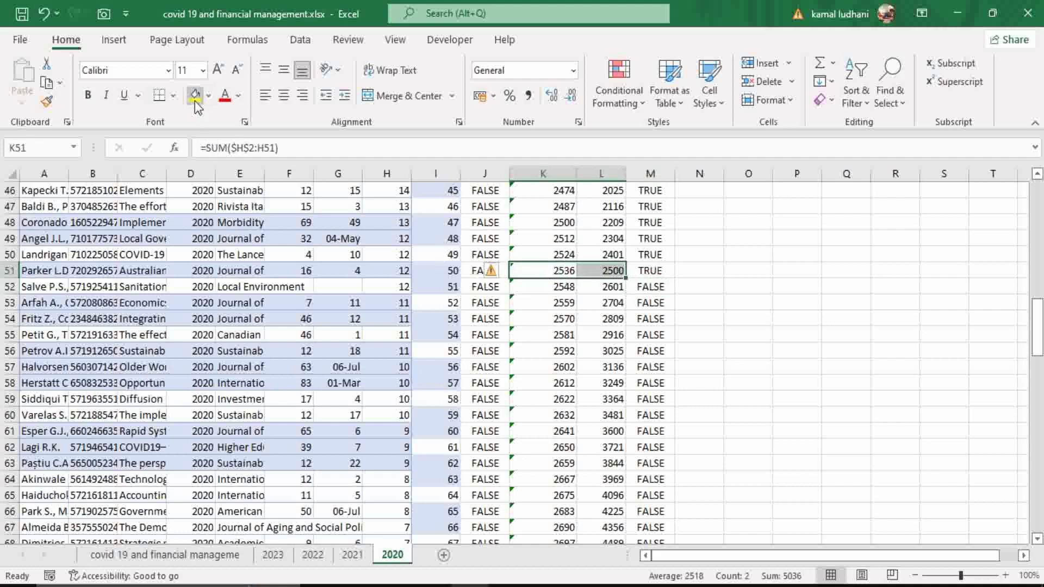
pyautogui.click(195, 99)
pyautogui.click(443, 272)
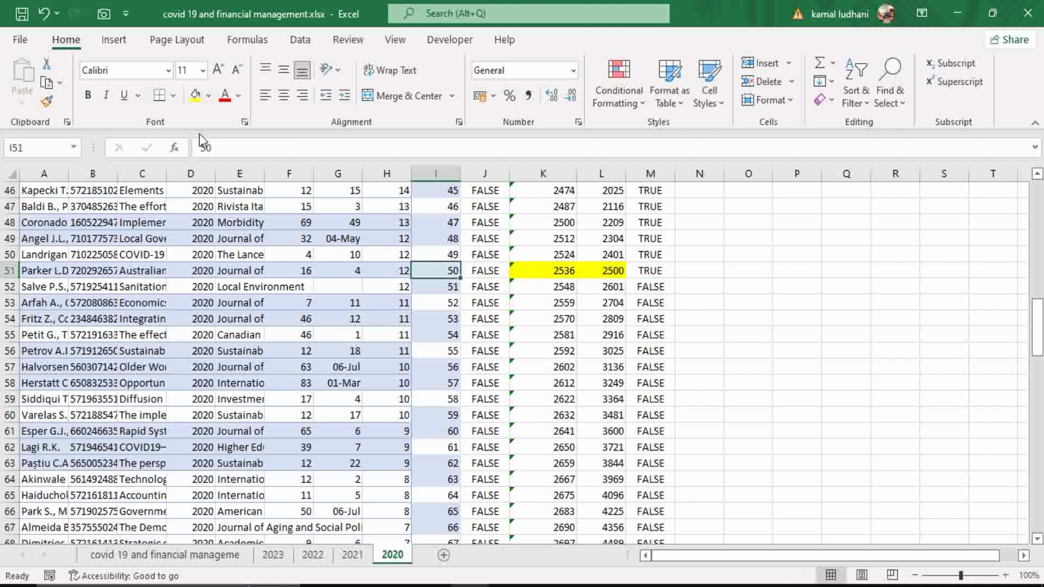
pyautogui.click(194, 96)
# On the 2021 sheet, add the header 'CF of citations' in K1
pyautogui.click(351, 554)
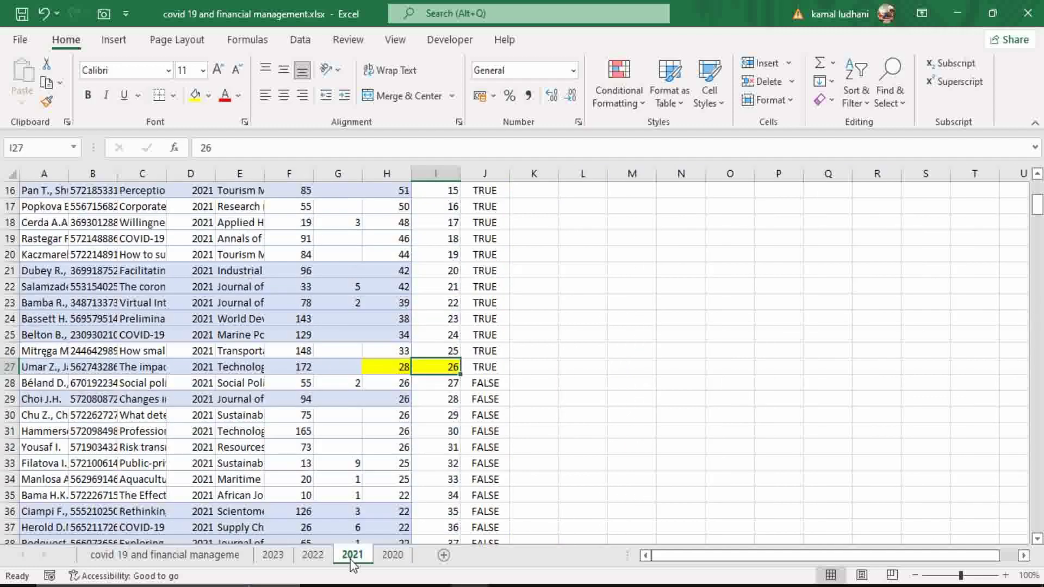
pyautogui.scroll(5, 567, 324)
pyautogui.click(527, 189)
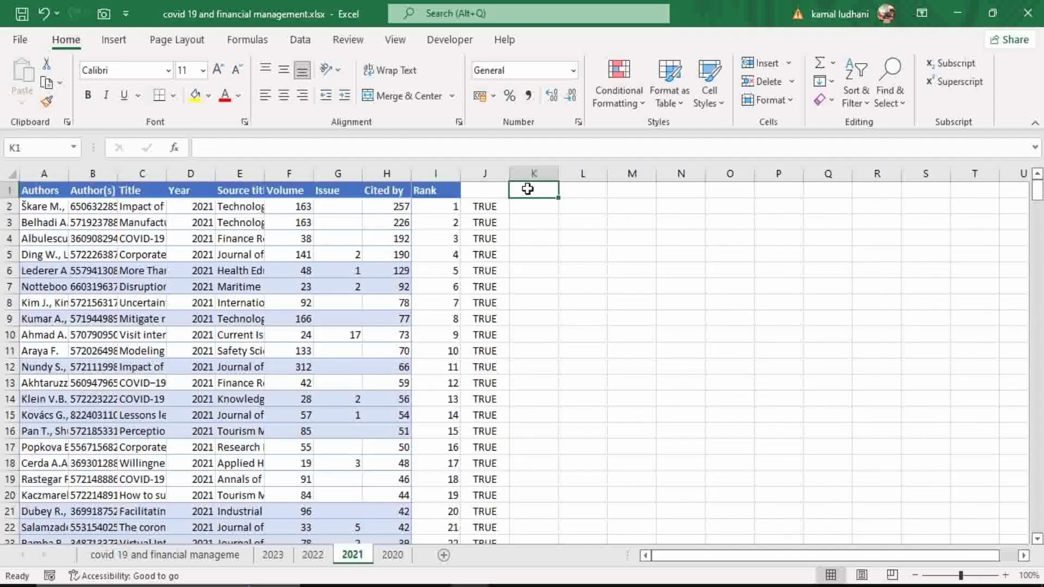
pyautogui.write('CF')
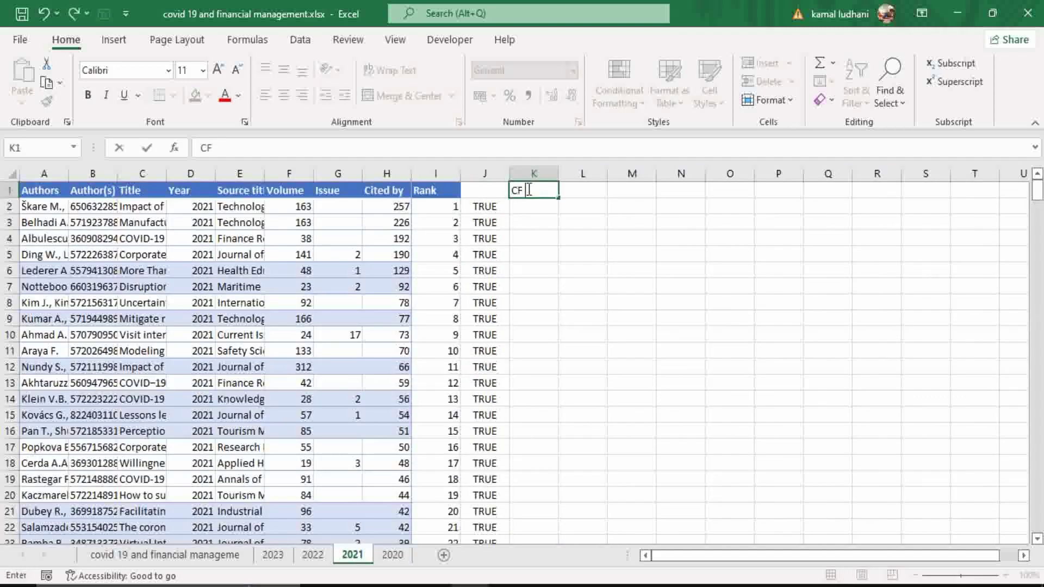
pyautogui.write(' of citations')
pyautogui.press('Return')
# Enter =SUM($H$2:H2) in K2 and fill running totals down column K (257, 483, 675…)
pyautogui.write('=')
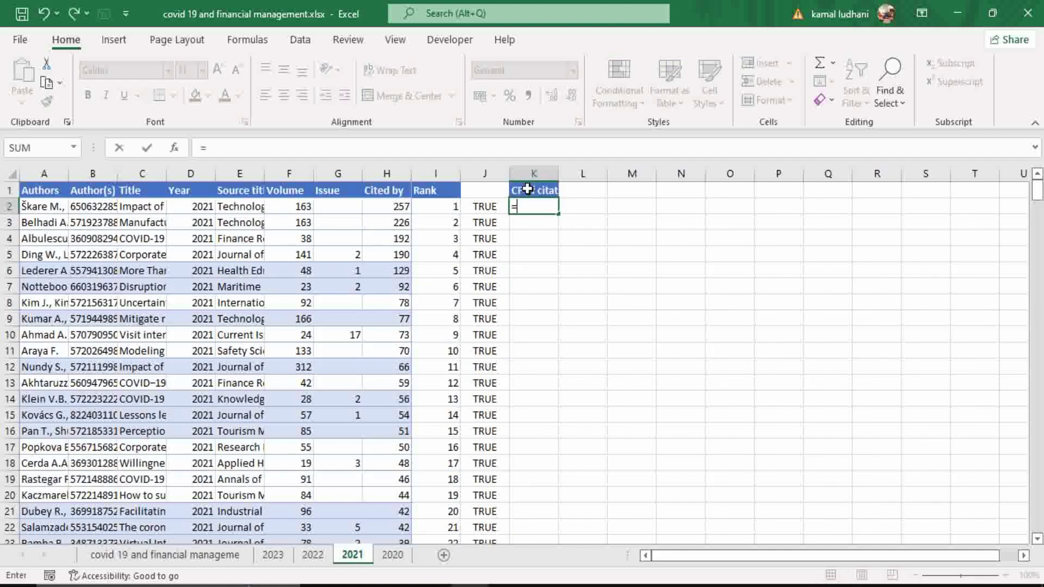
pyautogui.write('sum')
pyautogui.press('Tab')
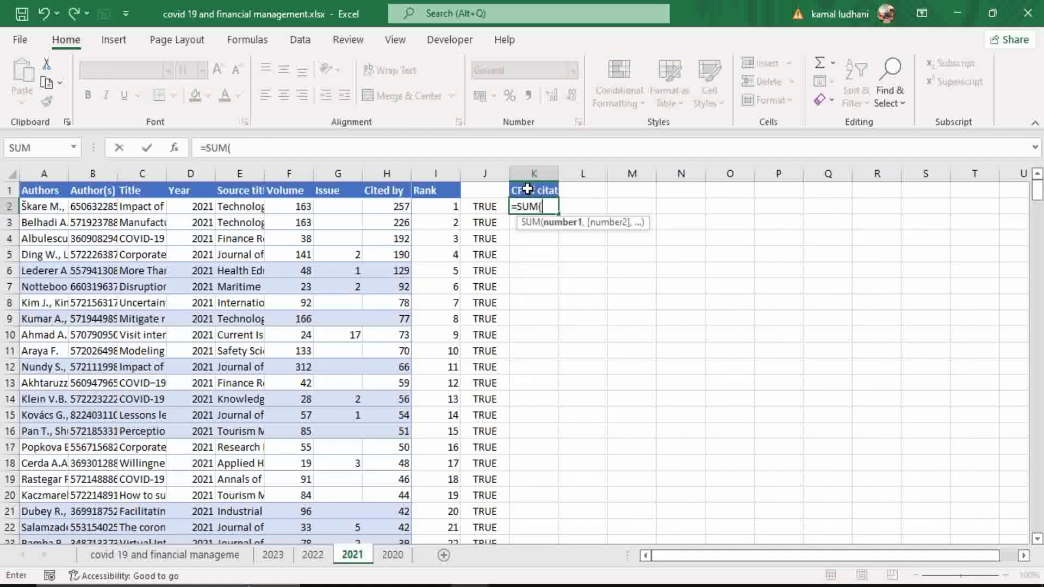
pyautogui.click(403, 206)
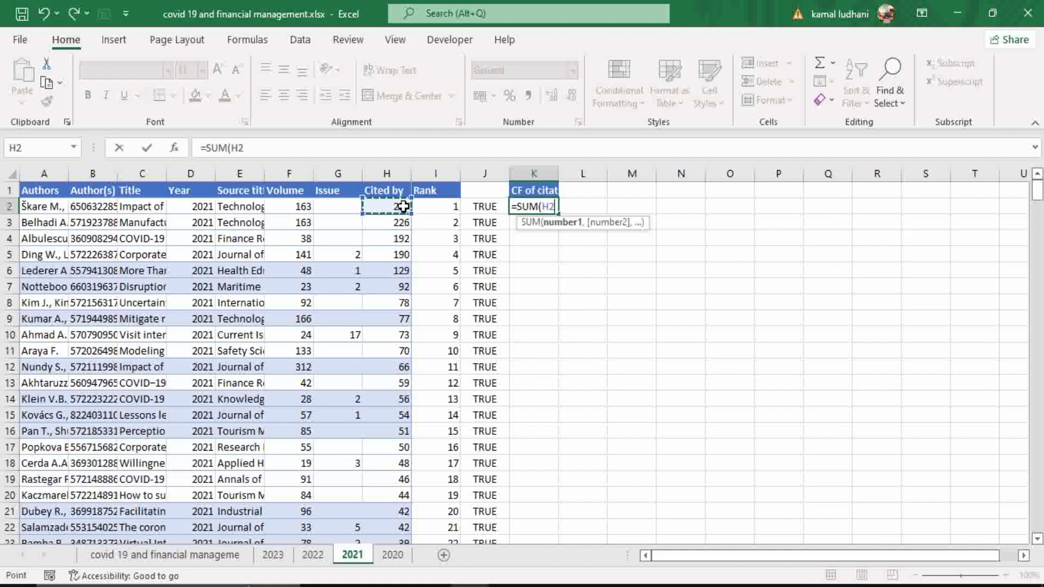
pyautogui.press('F8')
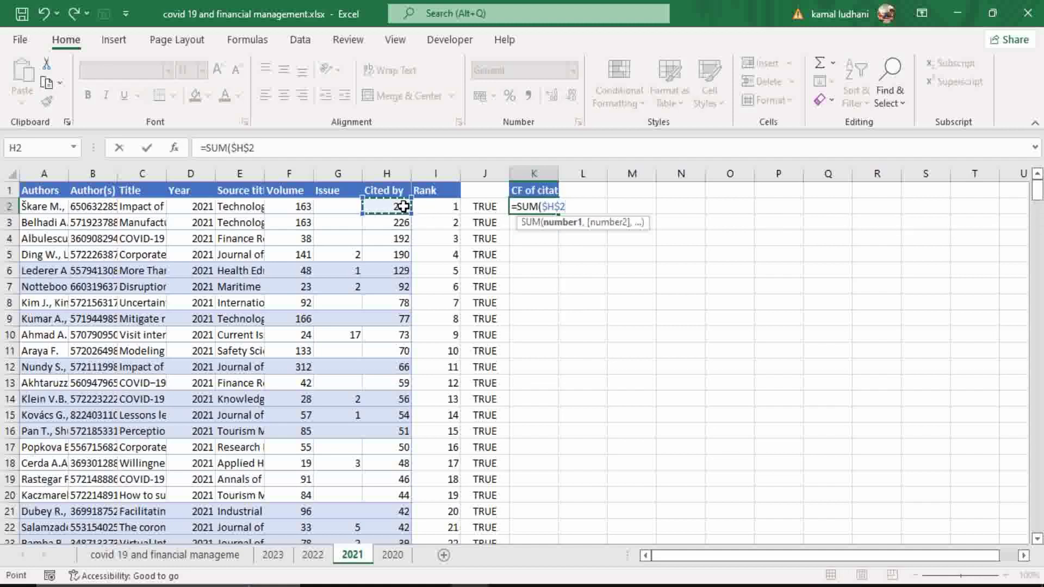
pyautogui.press('BackSpace')
pyautogui.press('BackSpace')
pyautogui.press('BackSpace')
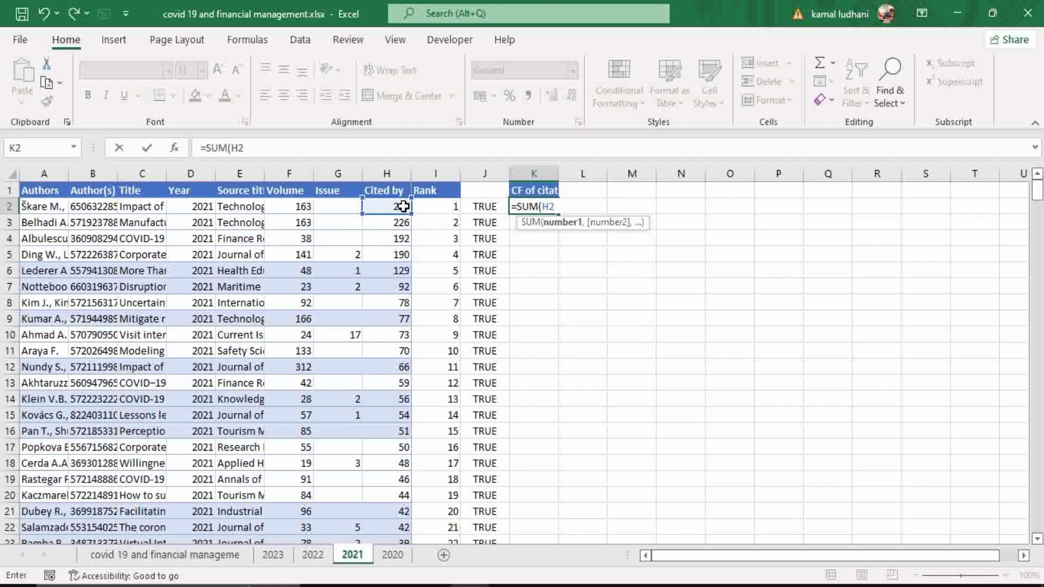
pyautogui.press('F4')
pyautogui.write(':H2')
pyautogui.hotkey('ctrl', 'Return')
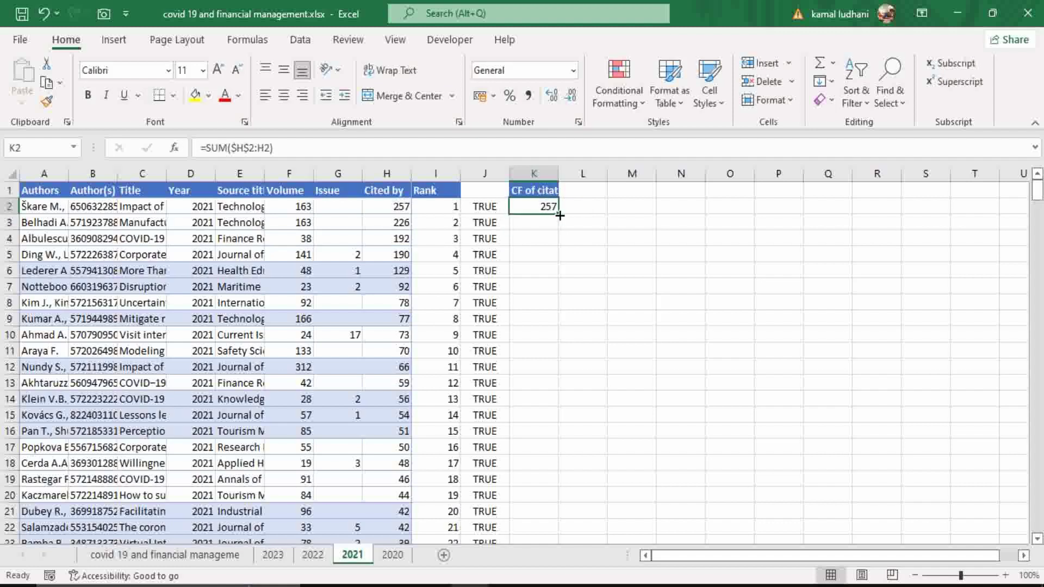
pyautogui.doubleClick(559, 213)
# Head L1 'Rank Sqaure' and fill =I2^2 down column L (1, 4, 9…)
pyautogui.click(583, 189)
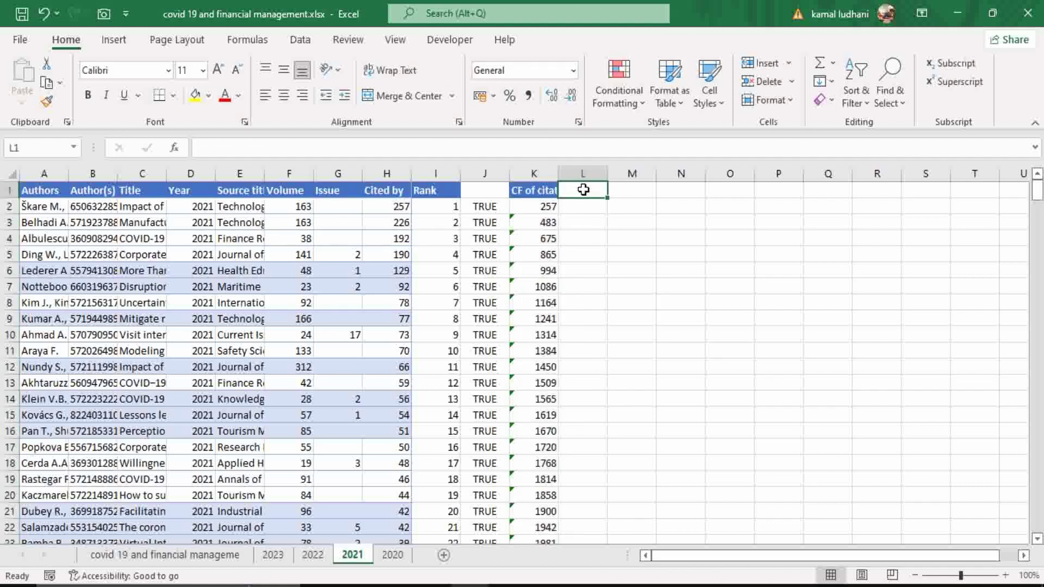
pyautogui.write('Rank')
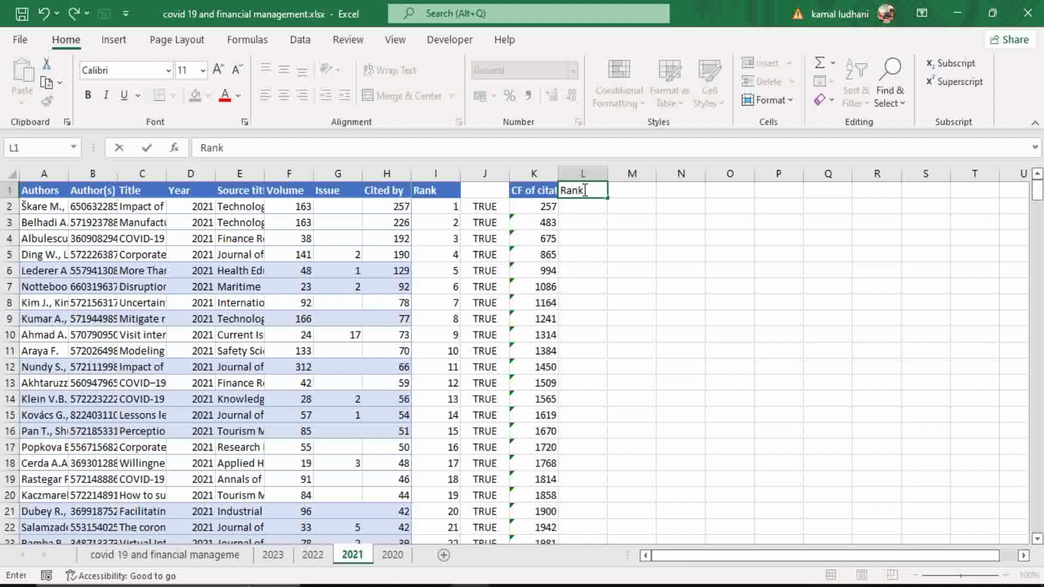
pyautogui.write(' Sqaure')
pyautogui.press('Return')
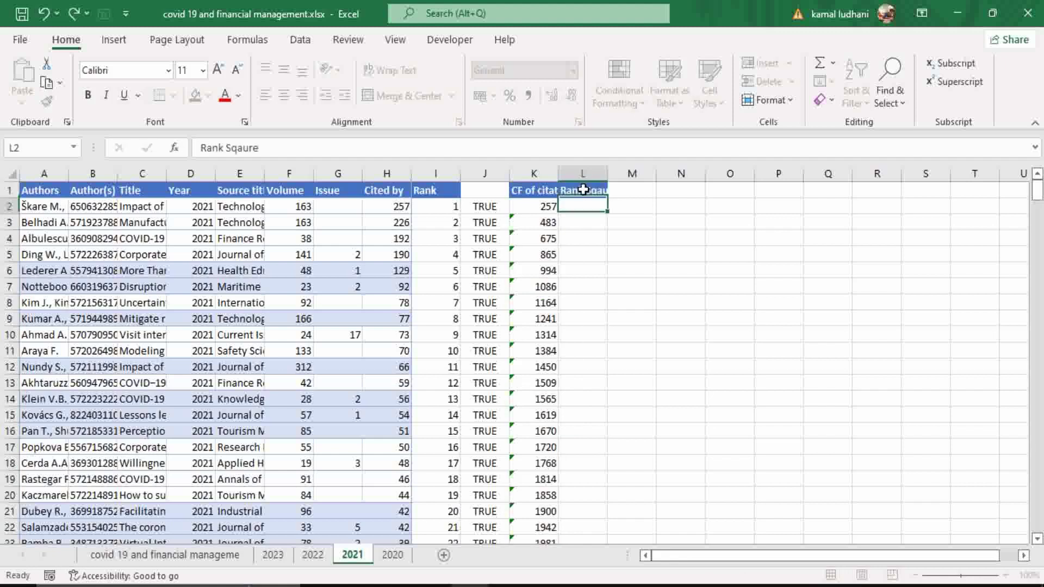
pyautogui.write('=')
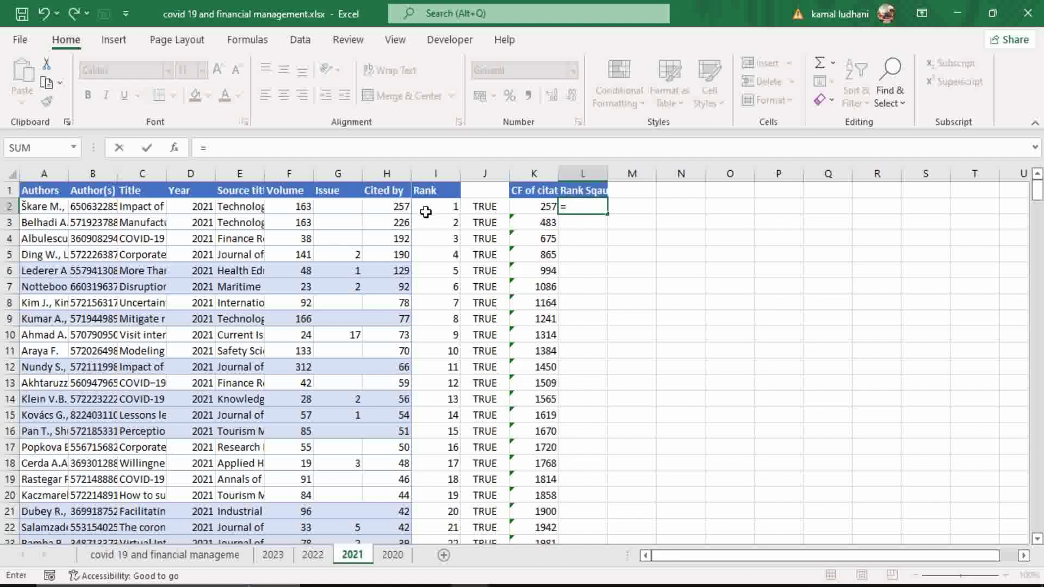
pyautogui.click(433, 205)
pyautogui.write('^')
pyautogui.write('2')
pyautogui.press('Return')
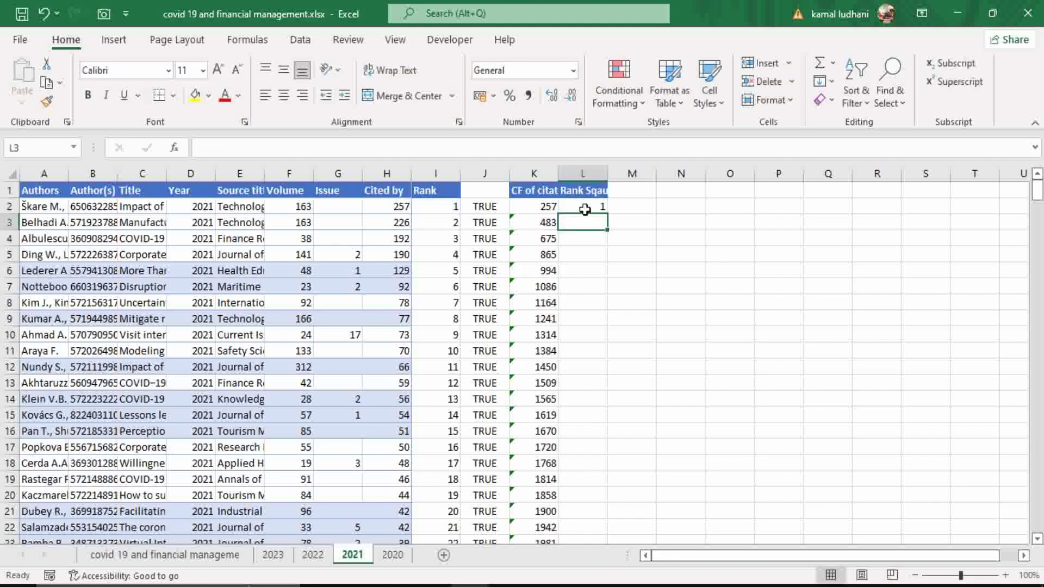
pyautogui.click(583, 207)
pyautogui.doubleClick(608, 216)
pyautogui.click(630, 202)
# Enter the comparison formula =L2<=K2 in cell M2
pyautogui.write('=')
pyautogui.click(596, 206)
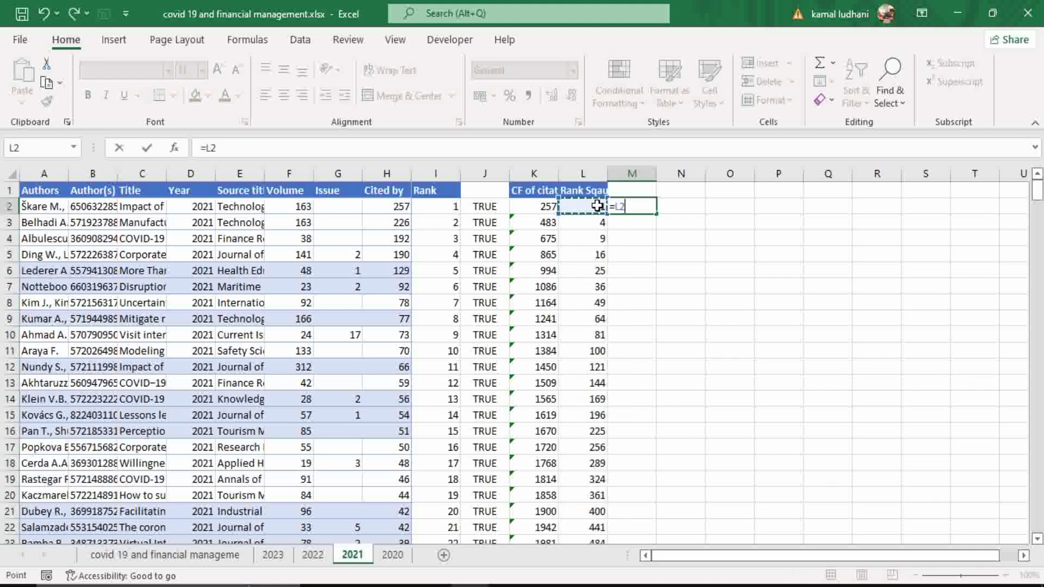
pyautogui.write('<=')
pyautogui.click(544, 206)
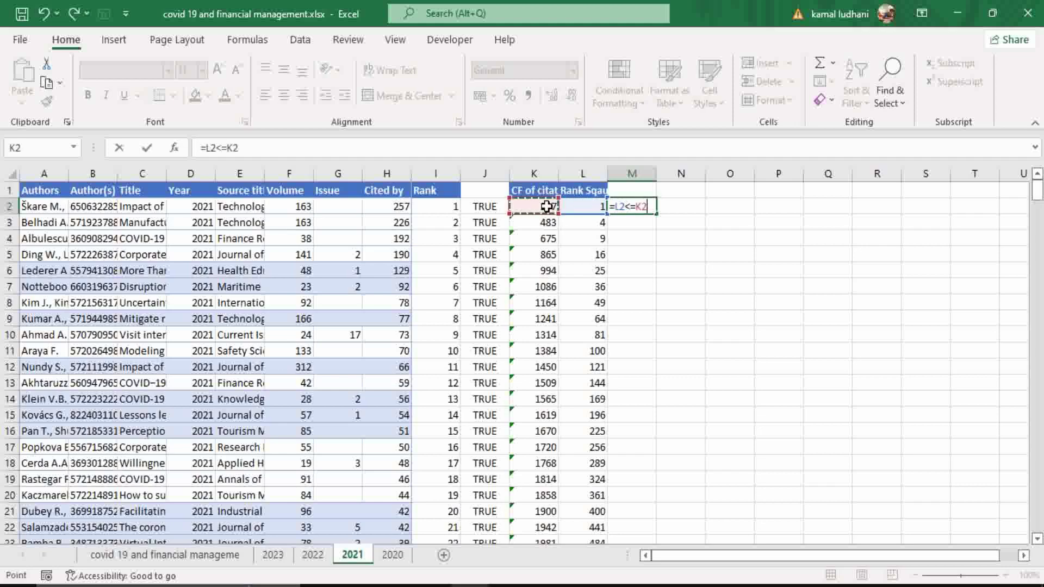
pyautogui.press('Return')
# Fill the M2 formula down column M and find the first FALSE at M53
pyautogui.click(632, 206)
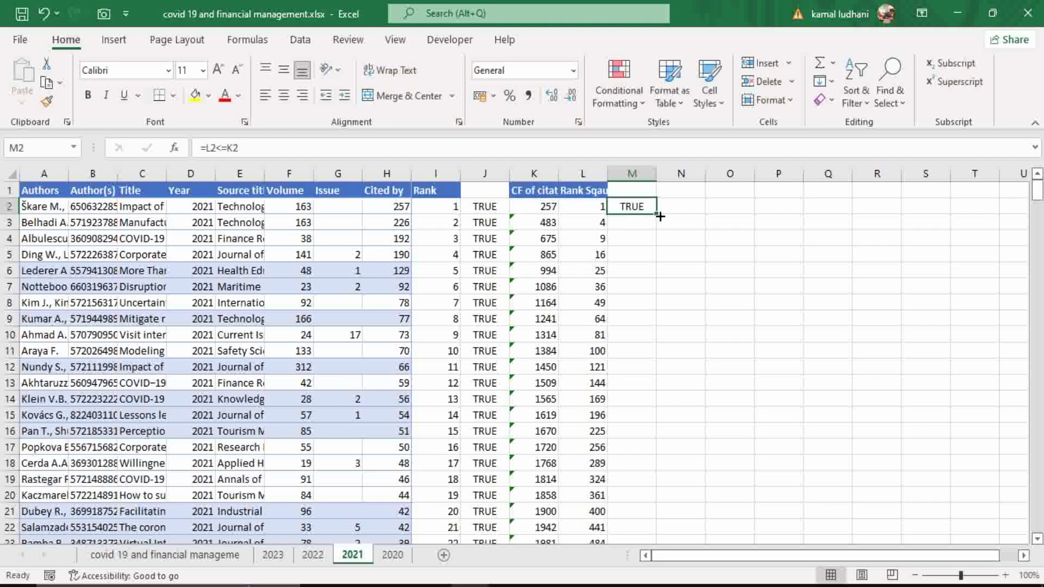
pyautogui.doubleClick(656, 214)
pyautogui.scroll(-10, 634, 373)
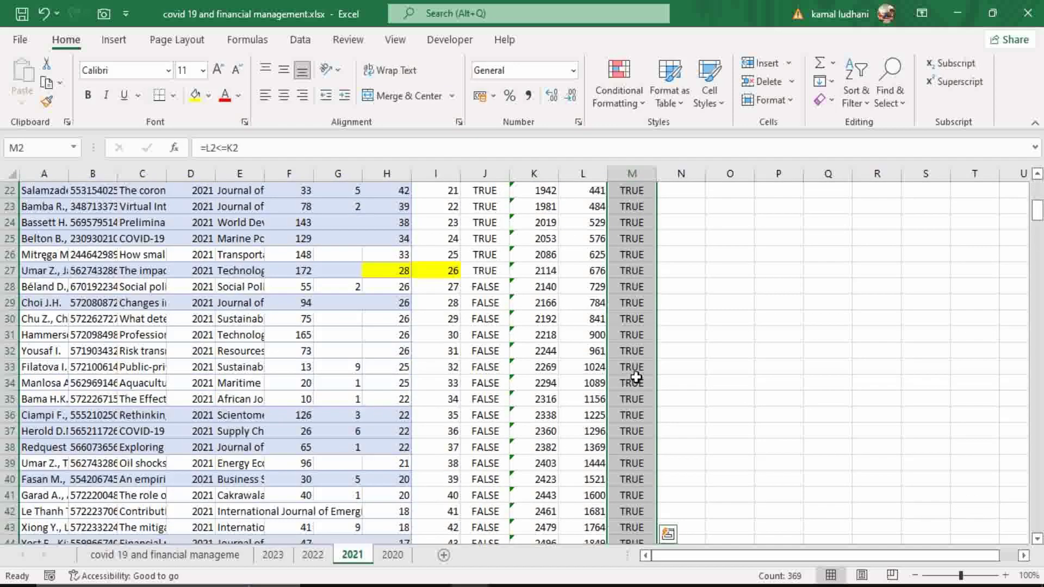
pyautogui.scroll(-3, 639, 379)
pyautogui.click(632, 396)
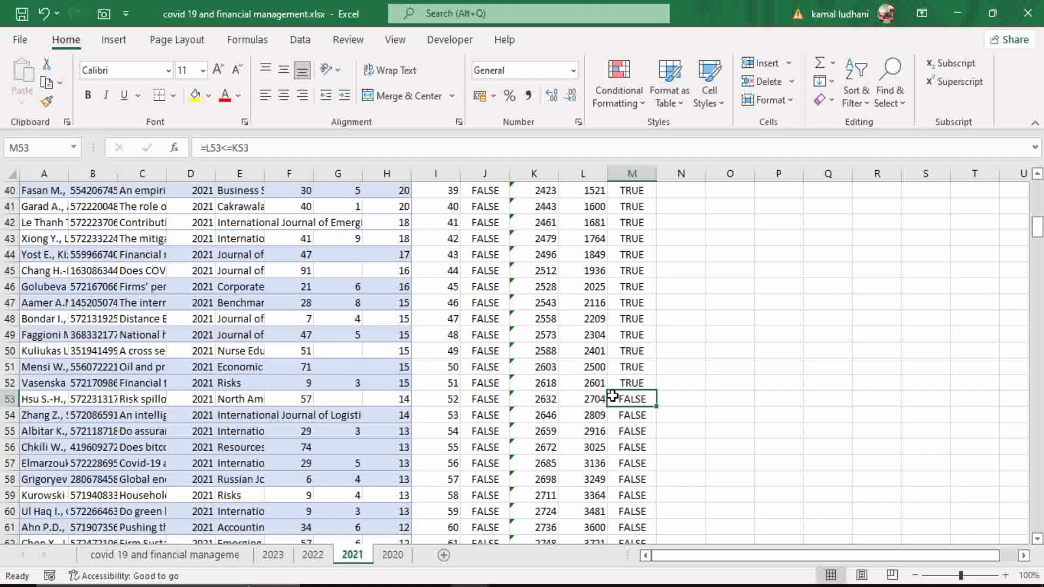
# Fill K52:L52 (2618, 2601) and rank cell I52 (51) yellow
pyautogui.moveTo(531, 383); pyautogui.dragTo(578, 383)
pyautogui.click(191, 100)
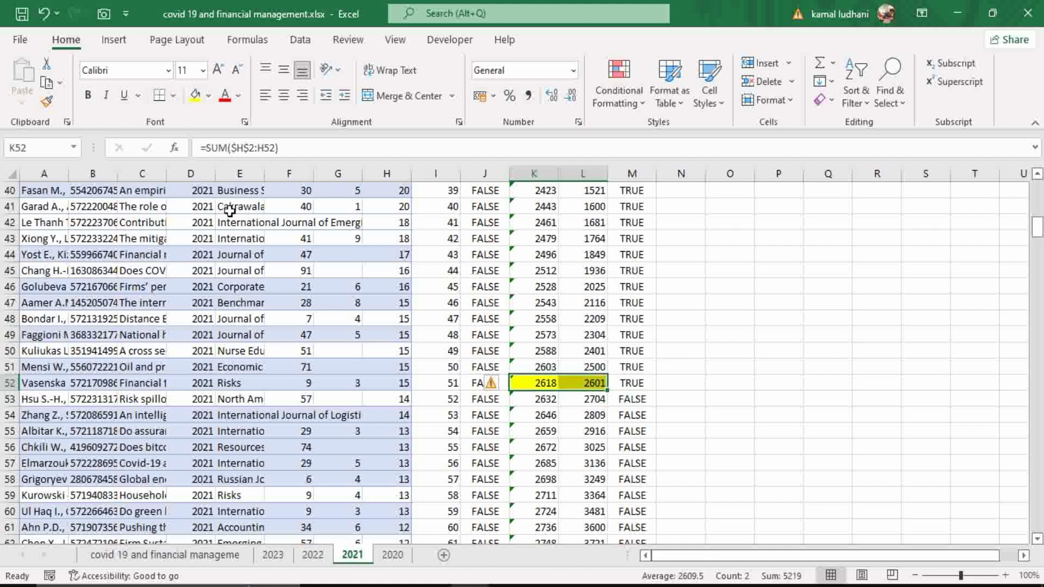
pyautogui.click(443, 382)
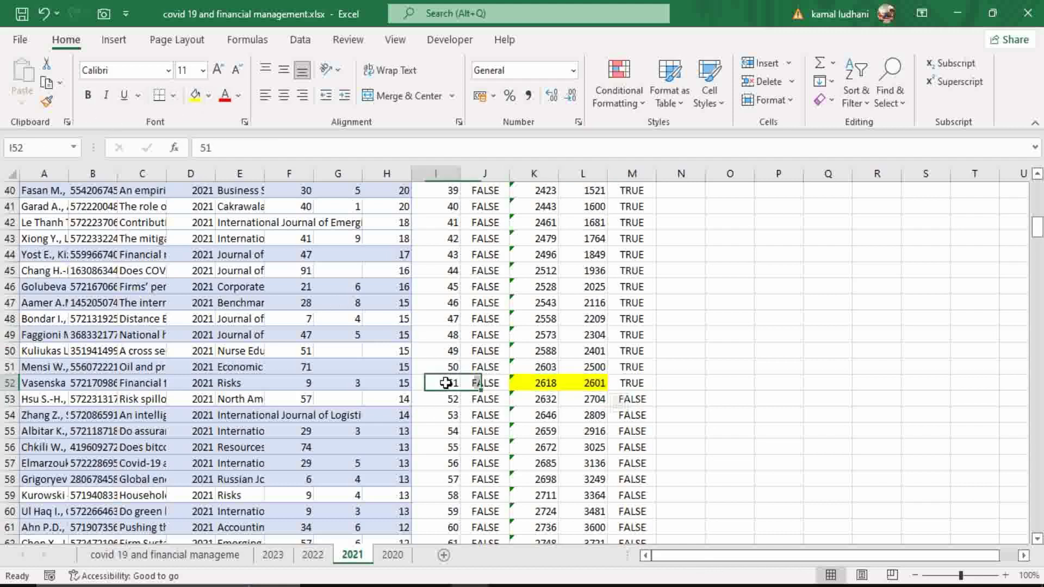
pyautogui.click(192, 96)
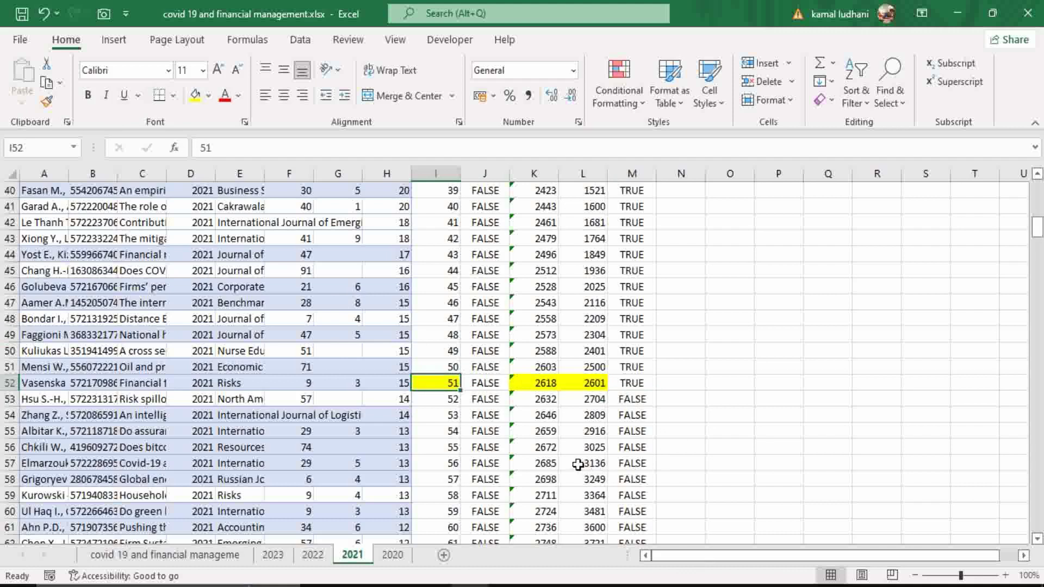